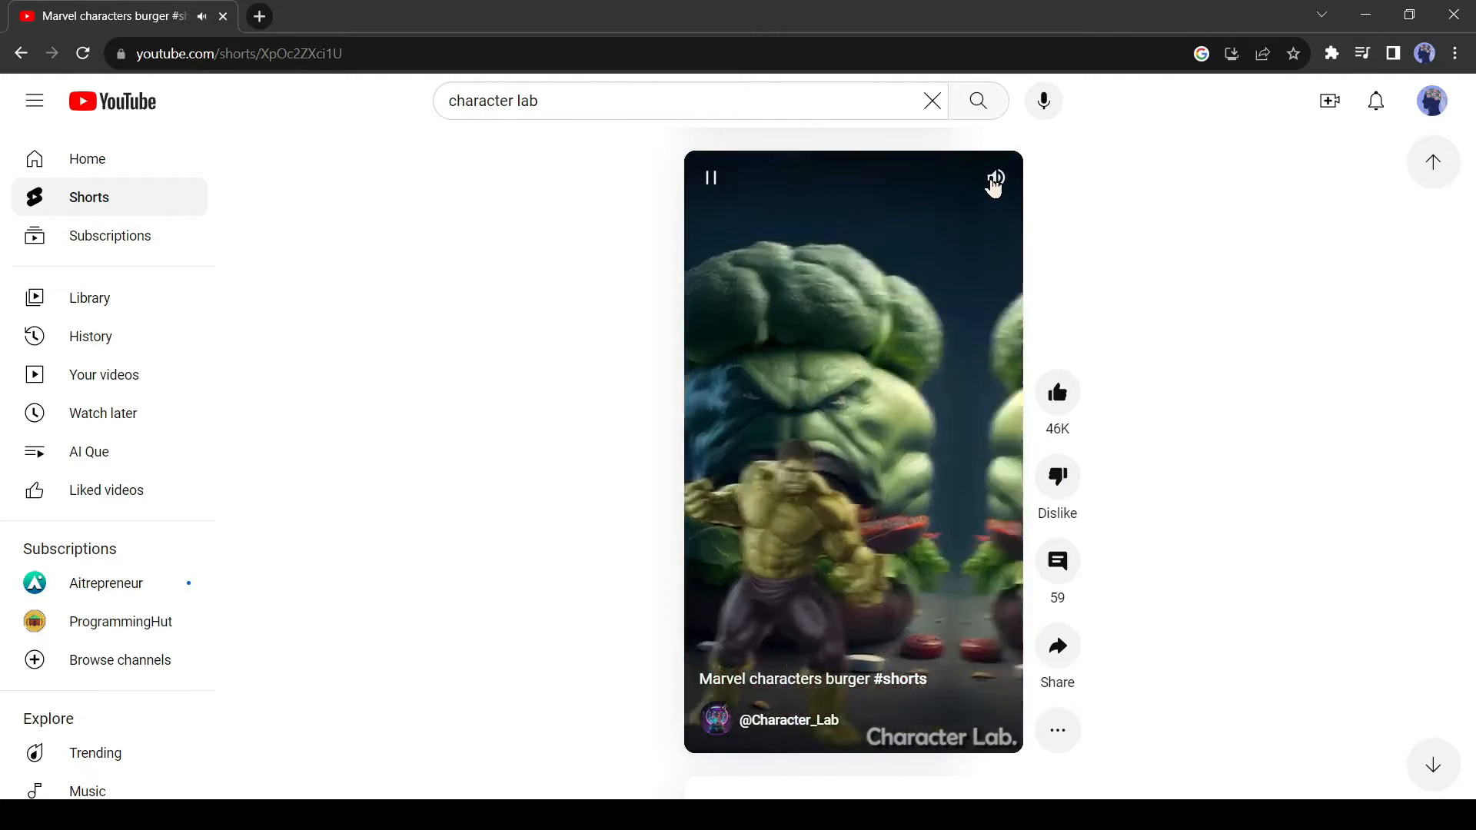
Mute the Marvel characters burger short and return to the Character Lab channel's Shorts list.
{"action": "left_click", "coordinate": [994, 179]}
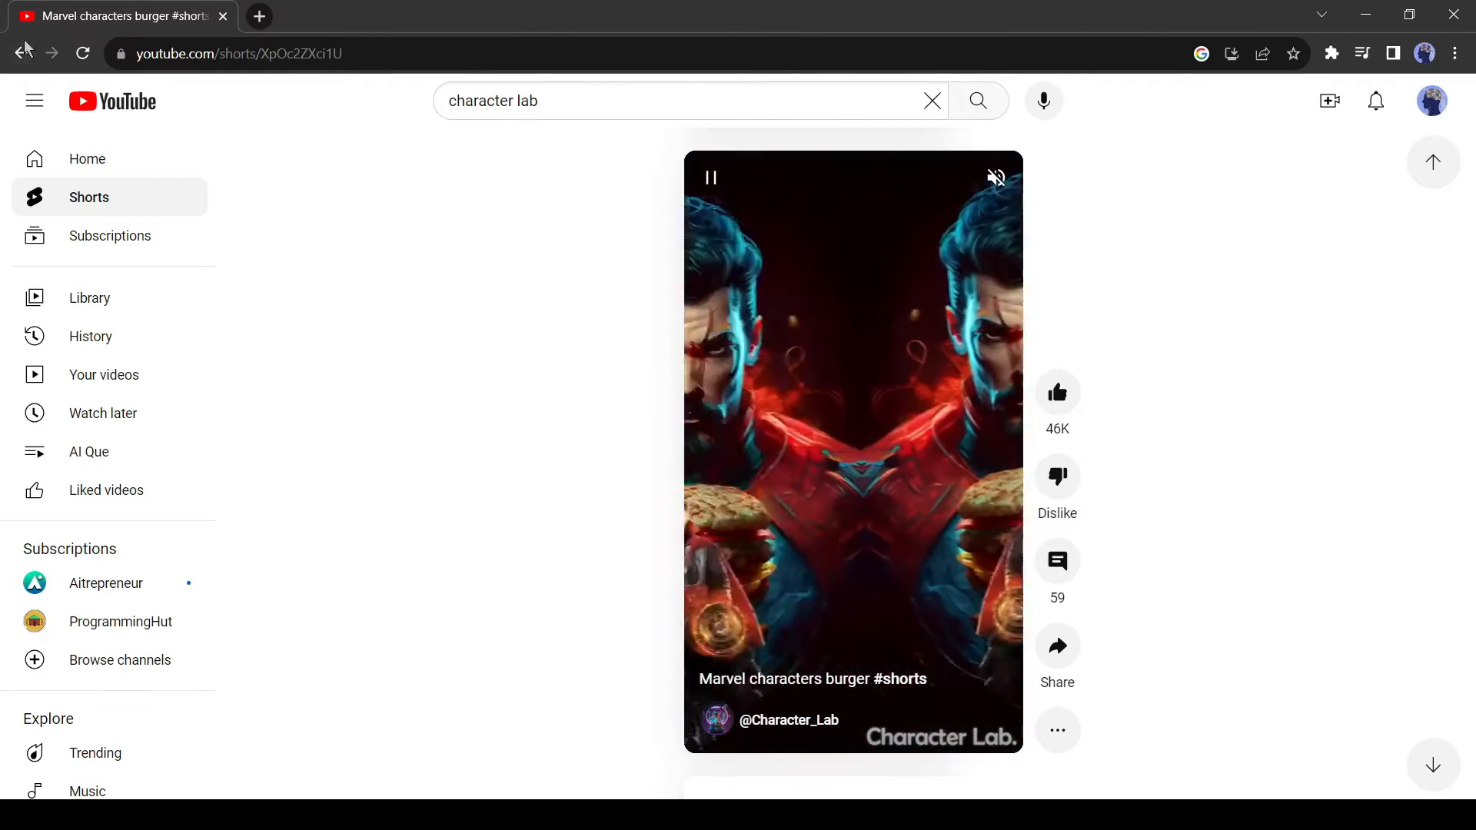
{"action": "key", "text": "alt+Left"}
{"action": "scroll", "coordinate": [520, 213], "scroll_direction": "up", "scroll_amount": 6}
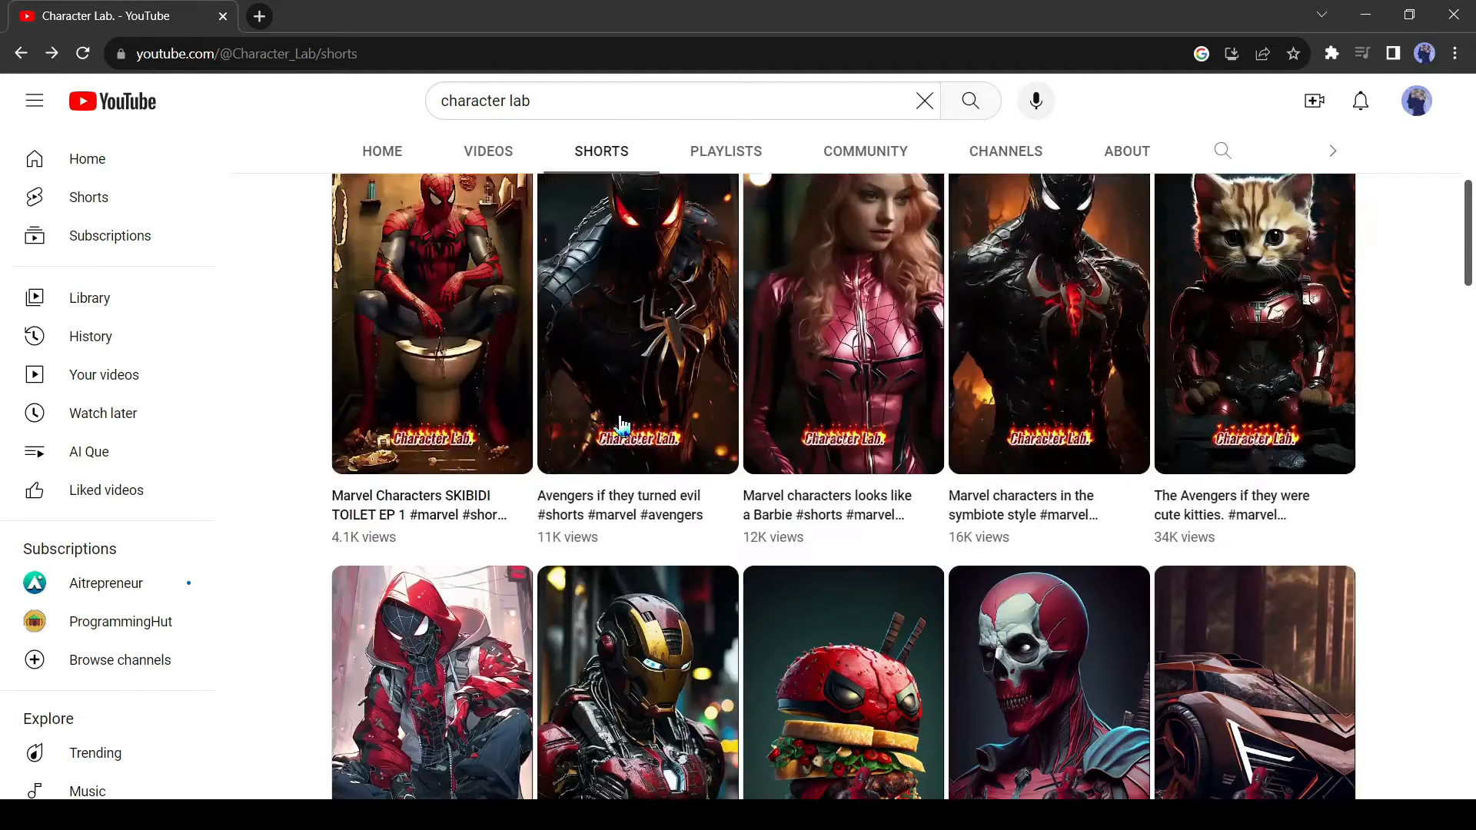
Sort the channel's Shorts by Popular, view "Cute cats of Avengers" and return to the list.
{"action": "left_click", "coordinate": [450, 480]}
{"action": "scroll", "coordinate": [486, 525], "scroll_direction": "down", "scroll_amount": 4}
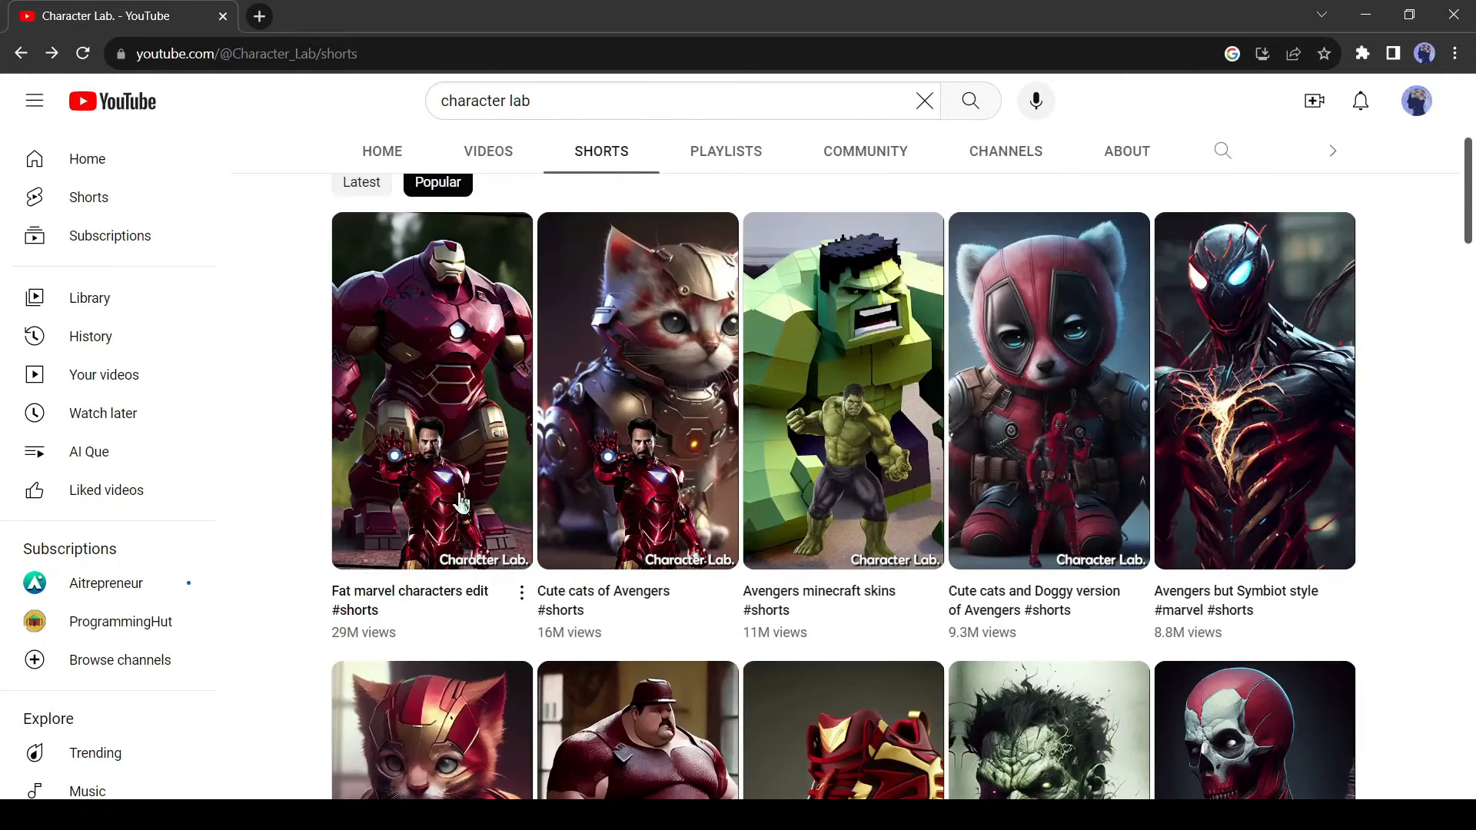
{"action": "scroll", "coordinate": [461, 501], "scroll_direction": "down", "scroll_amount": 1}
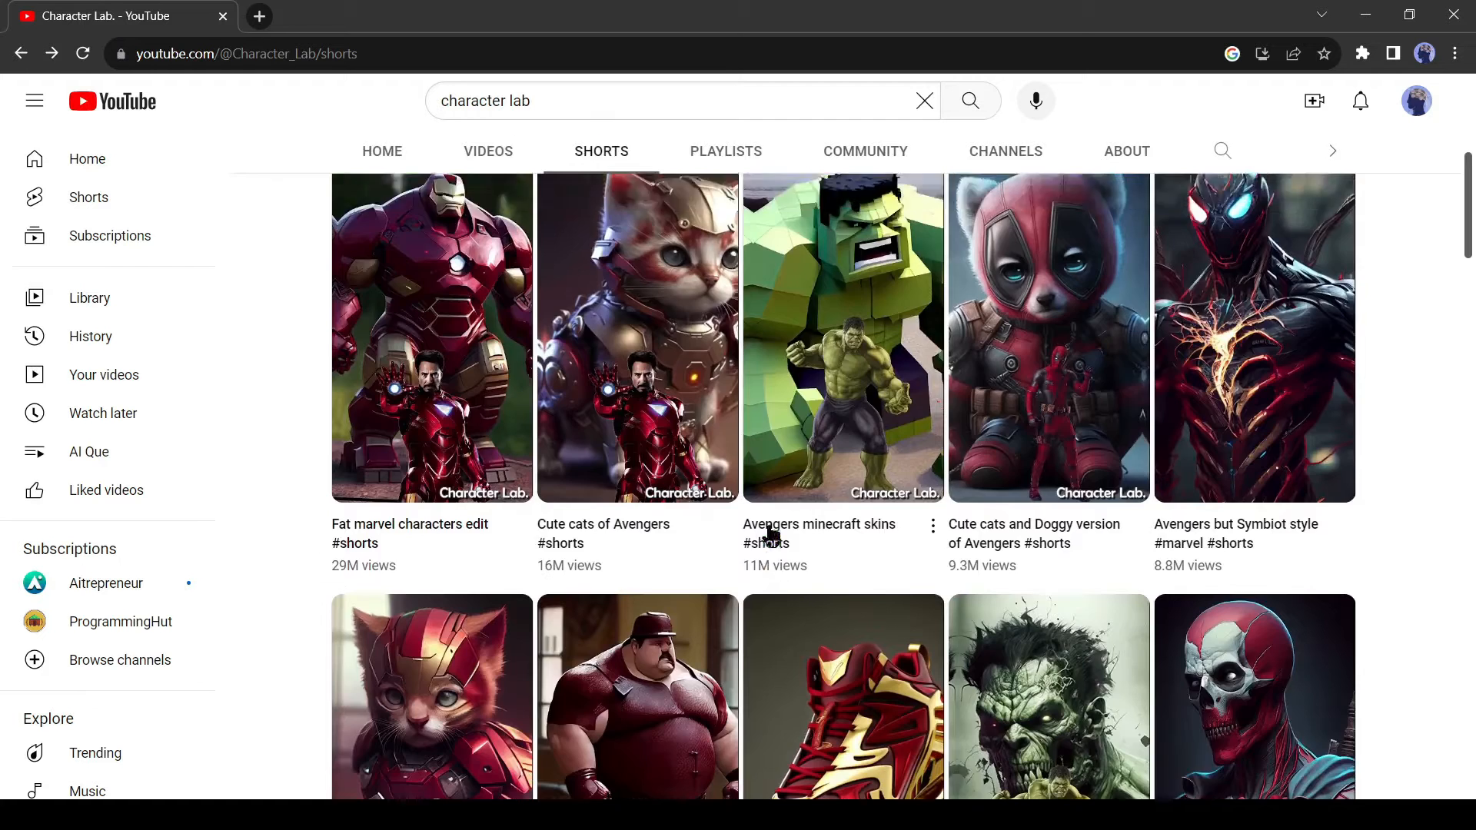
{"action": "scroll", "coordinate": [420, 487], "scroll_direction": "up", "scroll_amount": 2}
{"action": "left_click", "coordinate": [597, 498]}
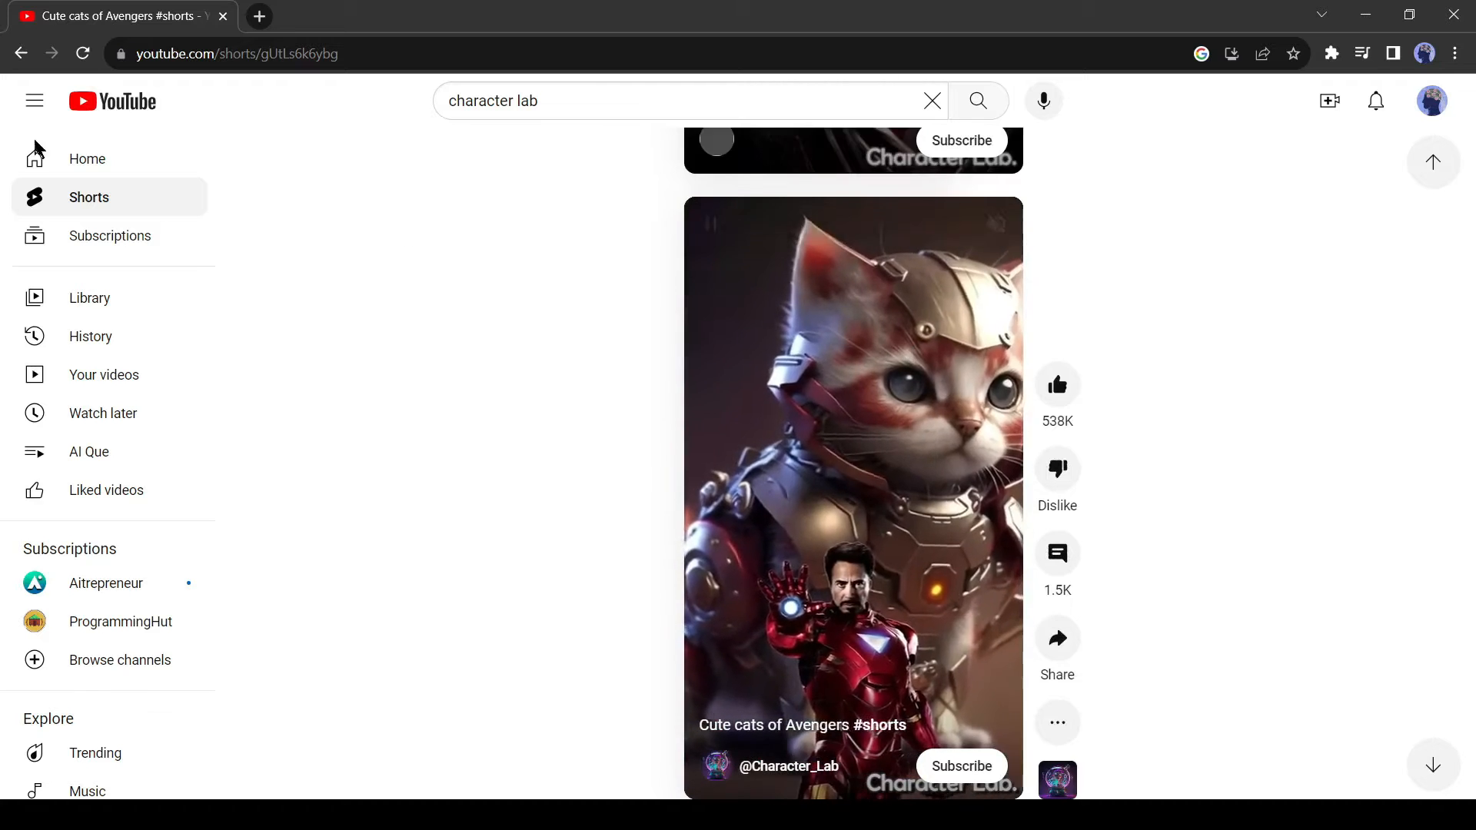
{"action": "left_click", "coordinate": [20, 55]}
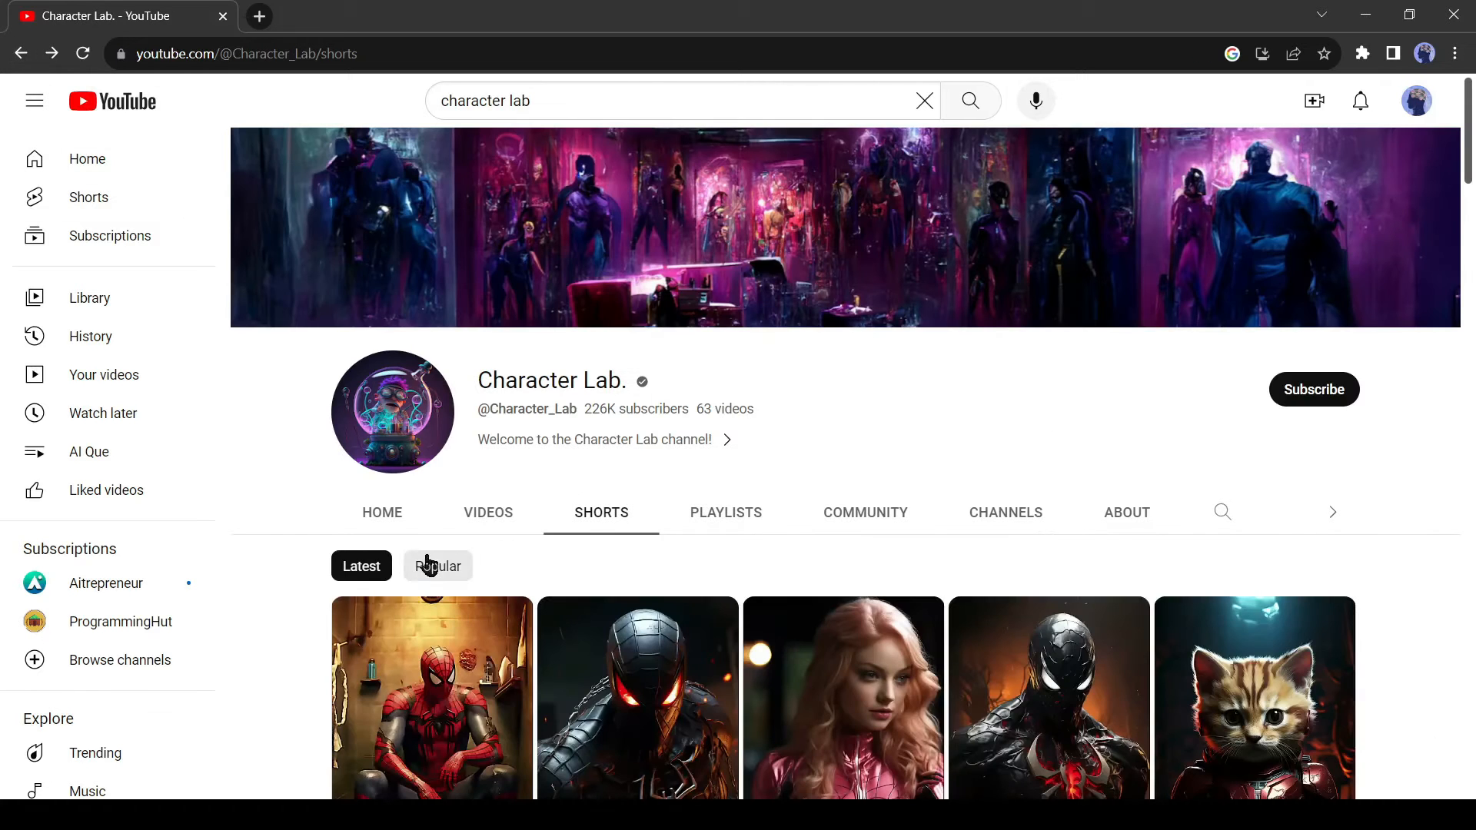
Browse the channel's latest Shorts, play "Cute cats and Doggy version of Avengers pt. 2" and pause it.
{"action": "scroll", "coordinate": [1074, 597], "scroll_direction": "down", "scroll_amount": 10}
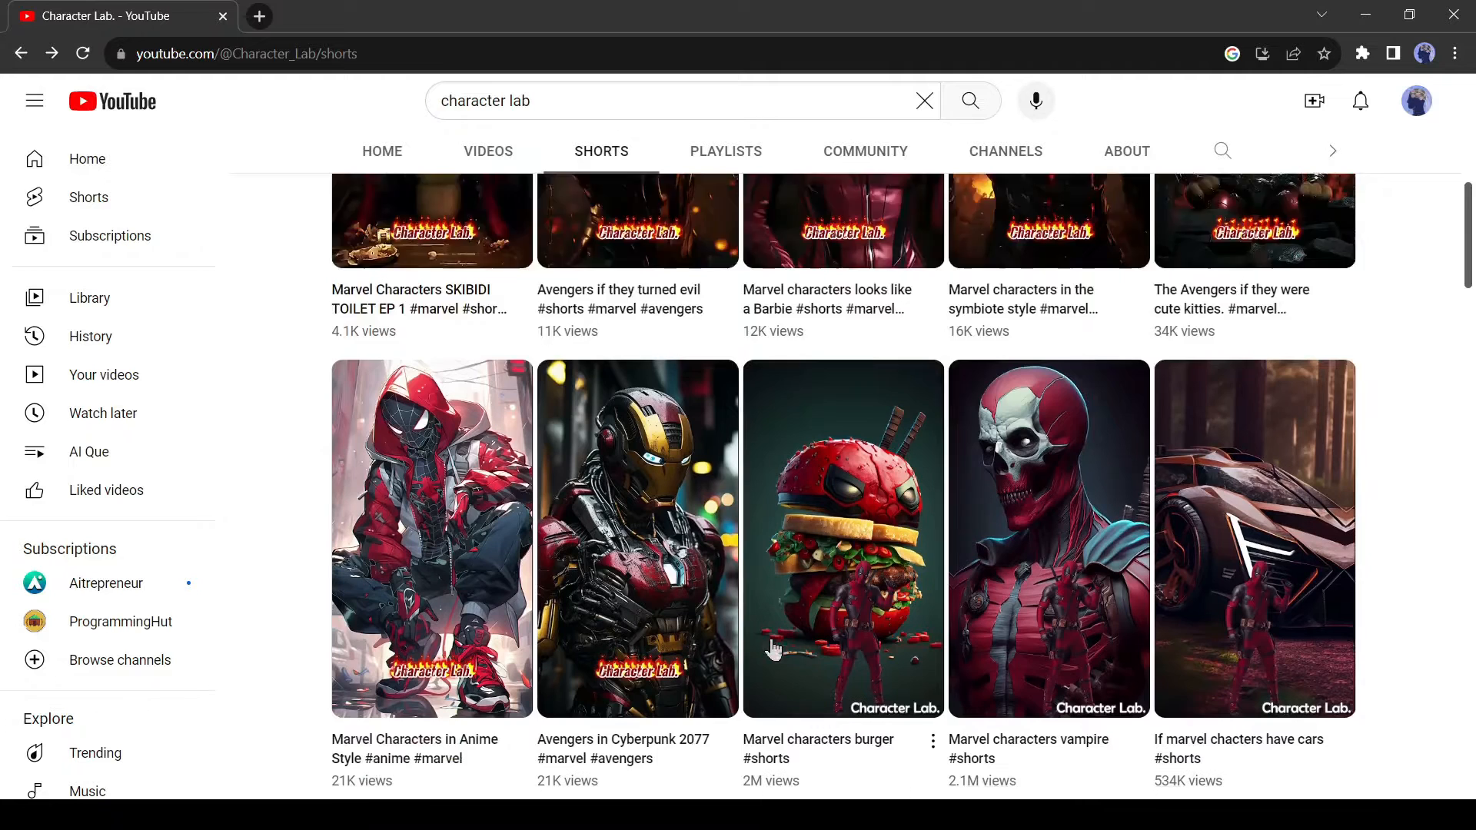
{"action": "scroll", "coordinate": [767, 636], "scroll_direction": "down", "scroll_amount": 5}
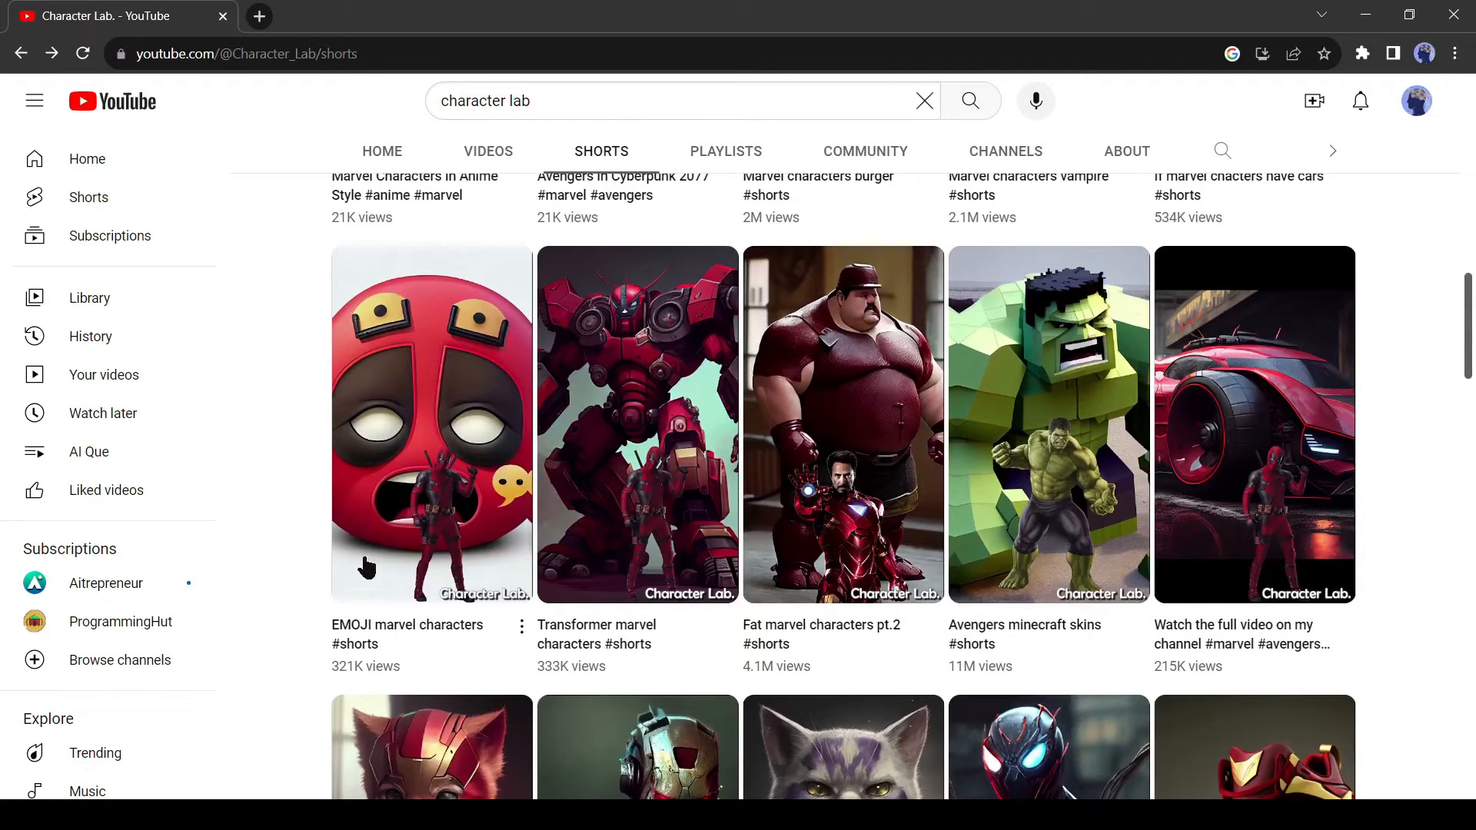
{"action": "scroll", "coordinate": [843, 492], "scroll_direction": "down", "scroll_amount": 5}
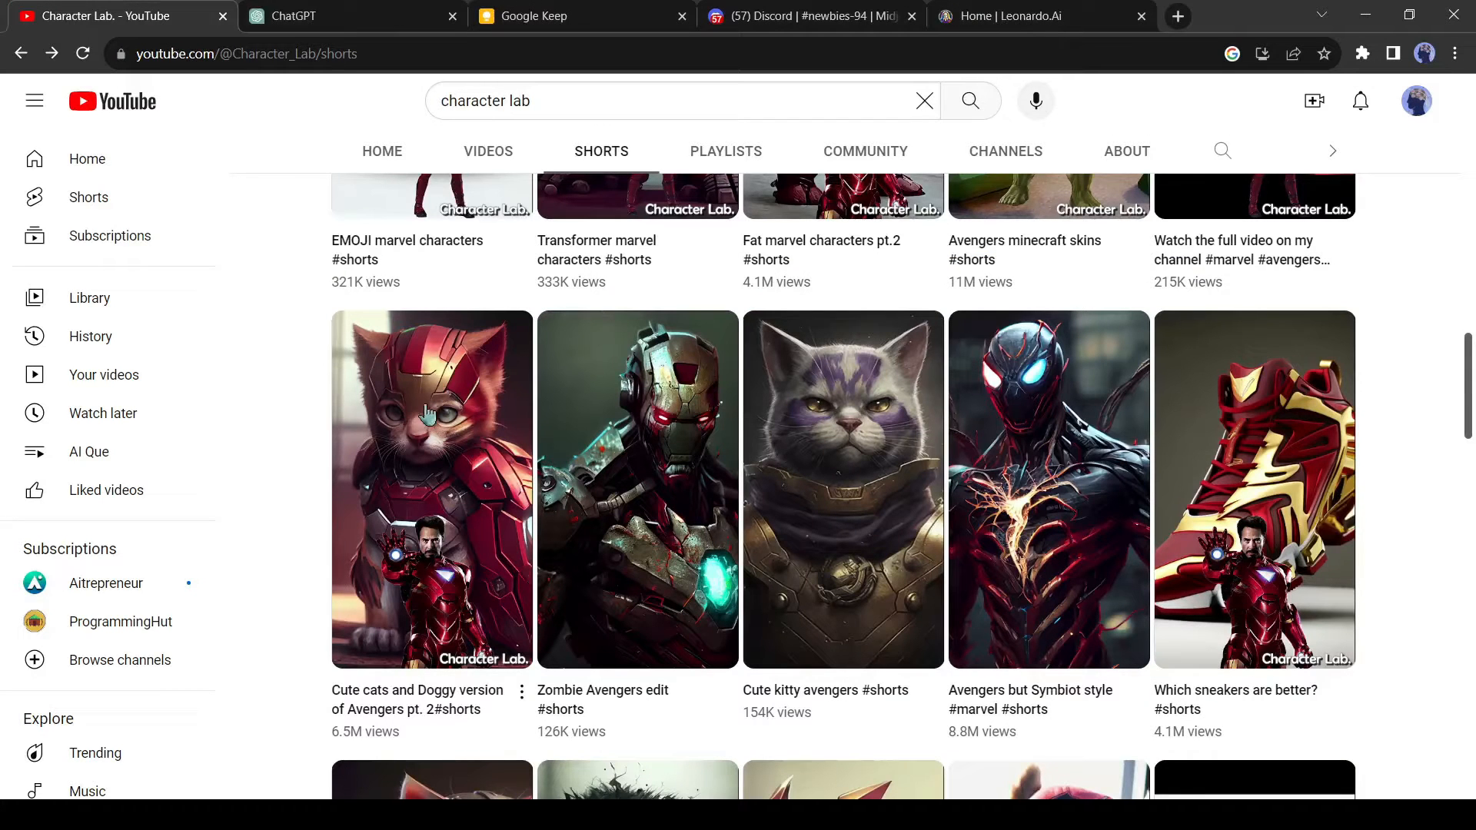
{"action": "left_click", "coordinate": [448, 559]}
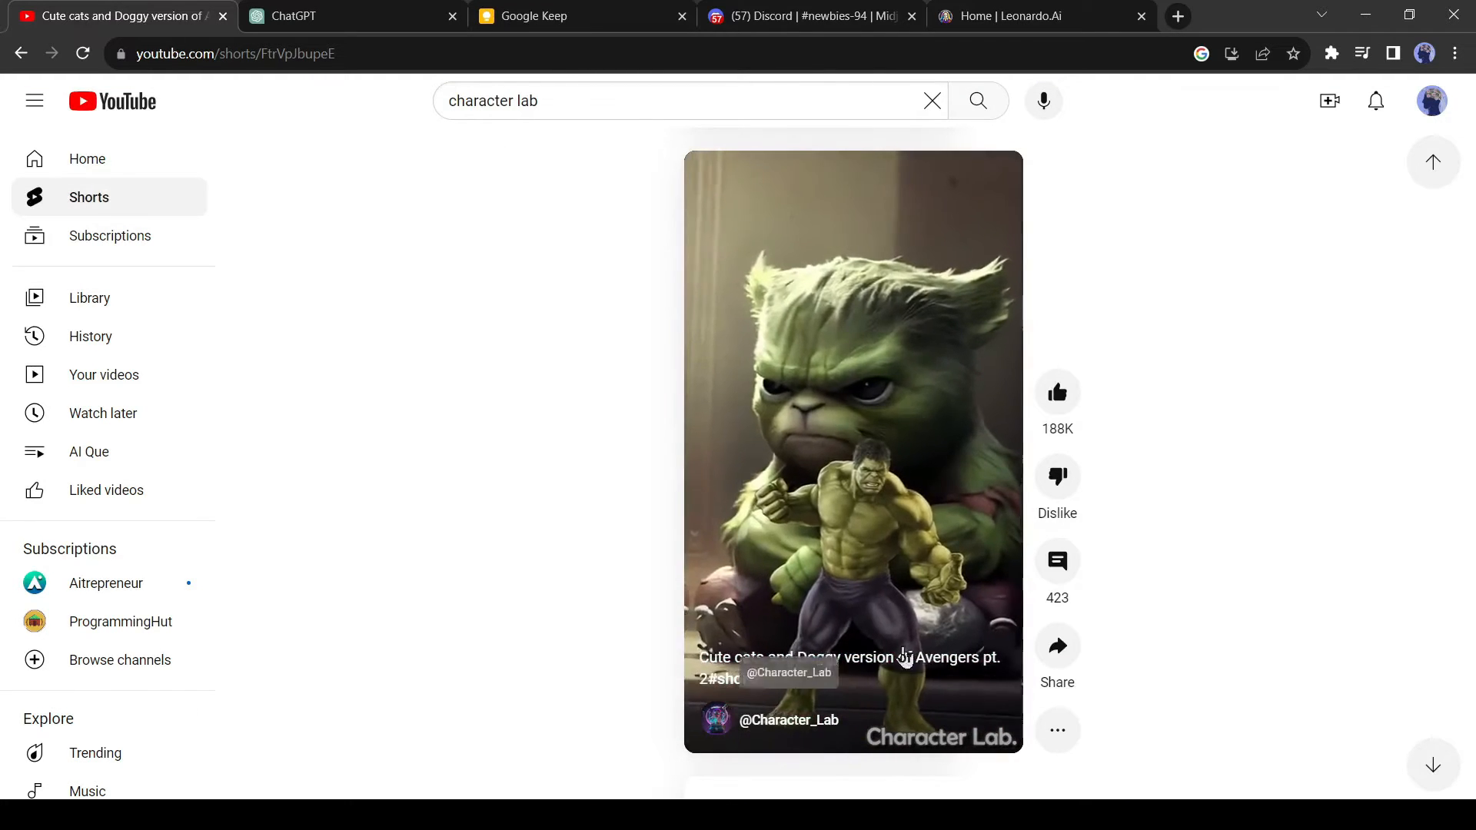
{"action": "left_click", "coordinate": [721, 218]}
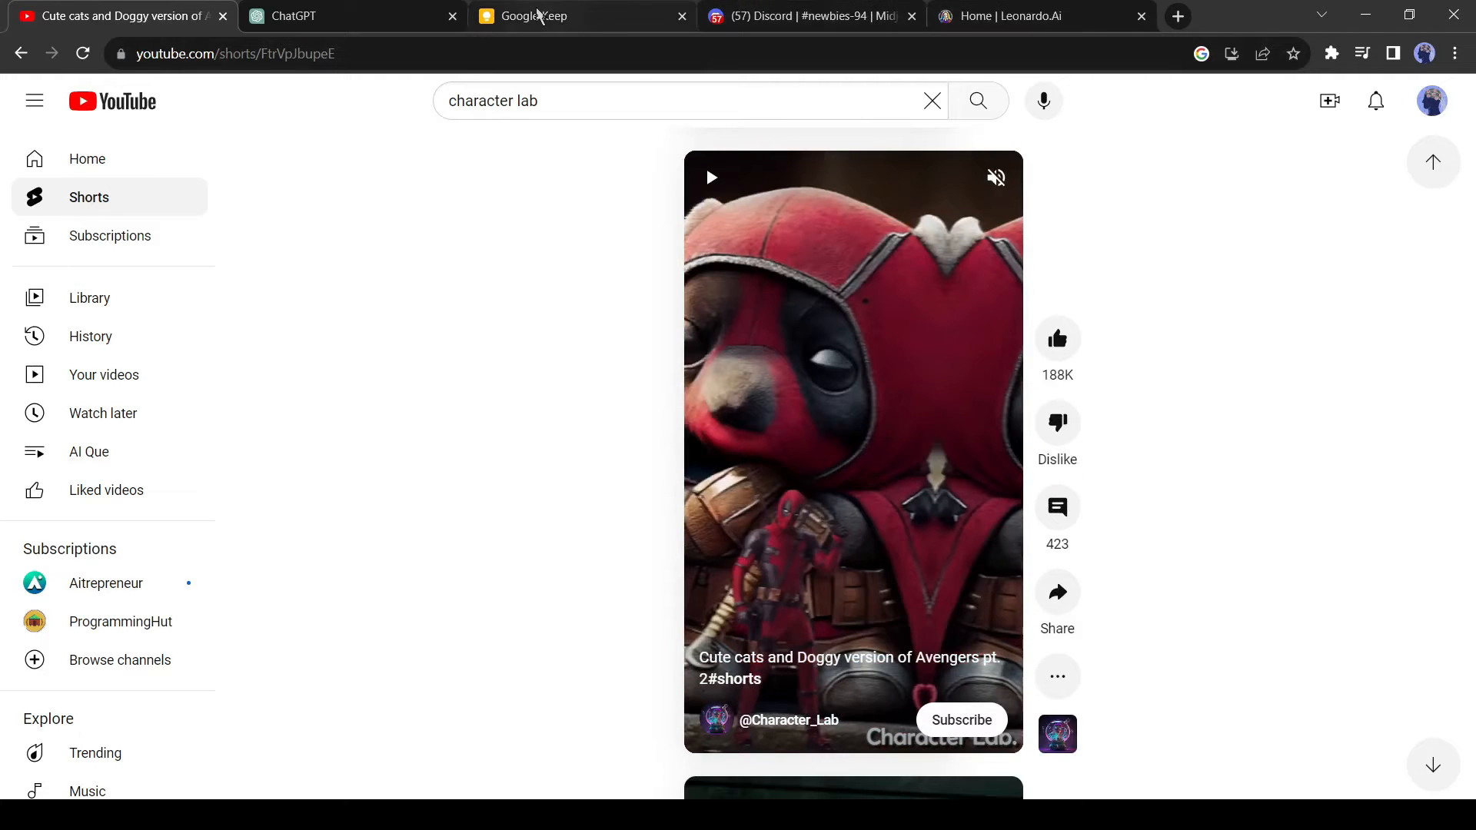
Look at the Midjourney newbies-94 channel on Discord, and browse the recent creations gallery on Leonardo.Ai.
{"action": "left_click", "coordinate": [803, 15]}
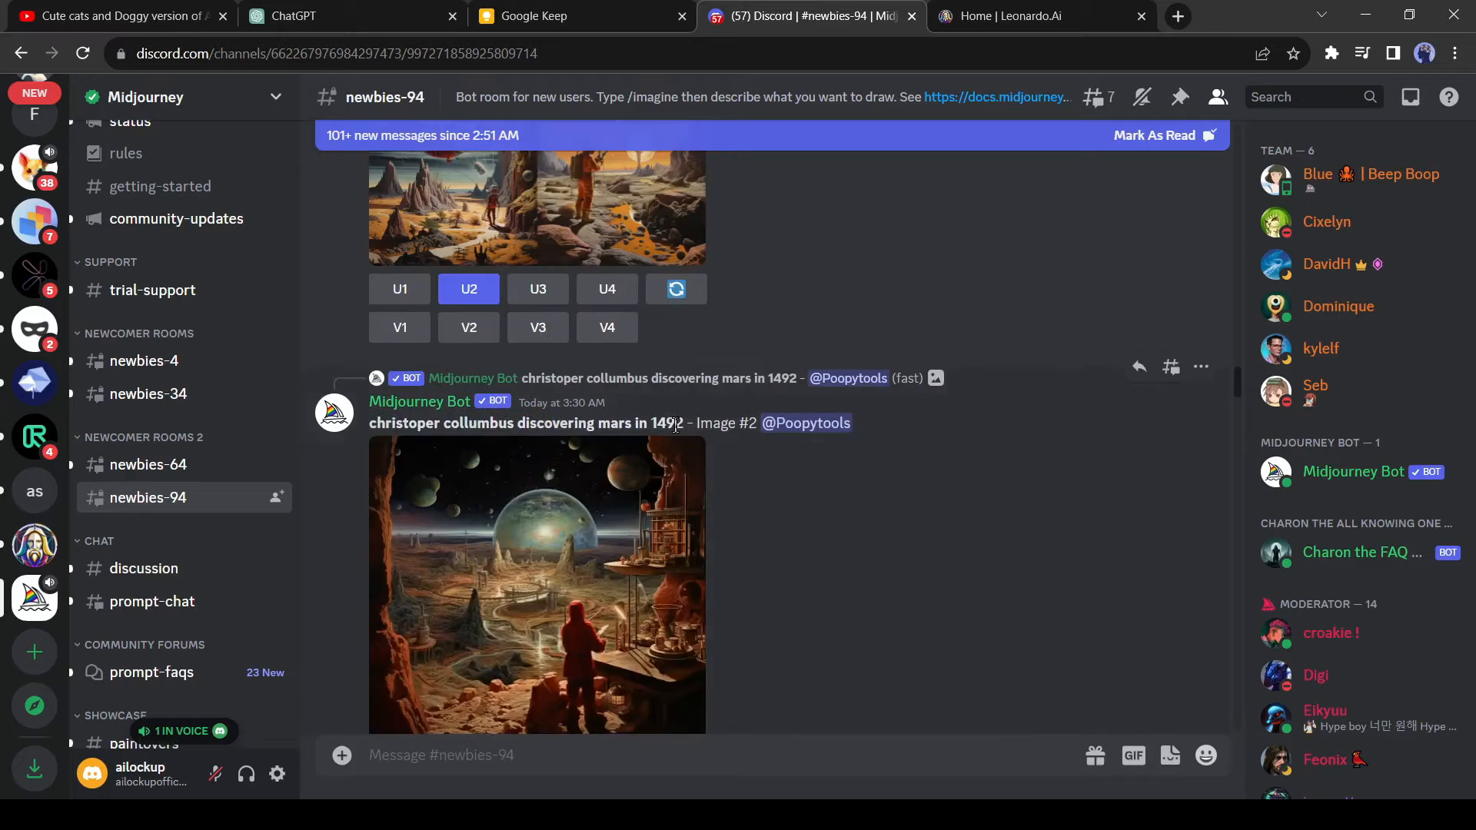
{"action": "left_click", "coordinate": [1082, 17]}
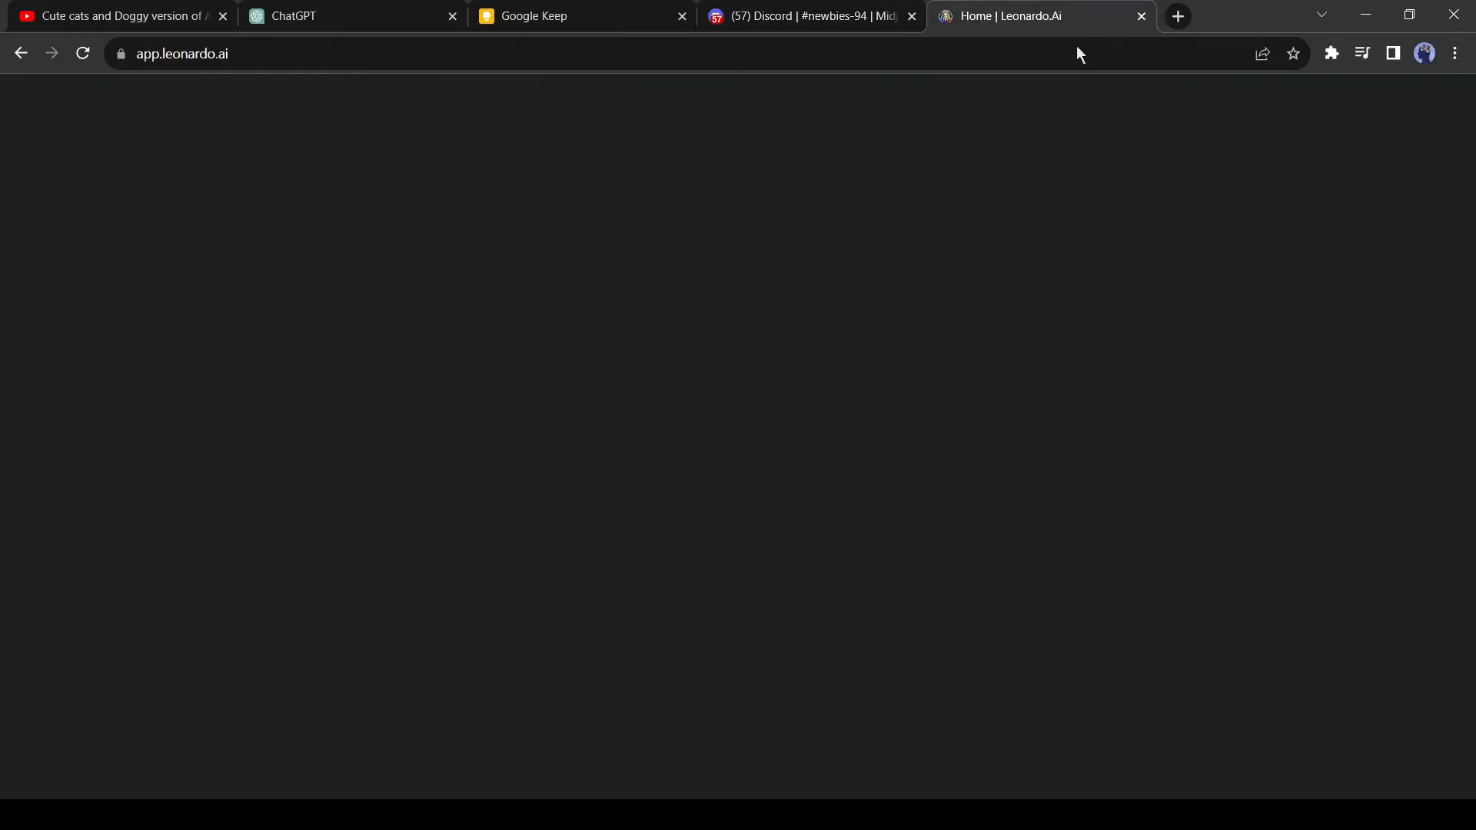
{"action": "scroll", "coordinate": [1085, 353], "scroll_direction": "down", "scroll_amount": 8}
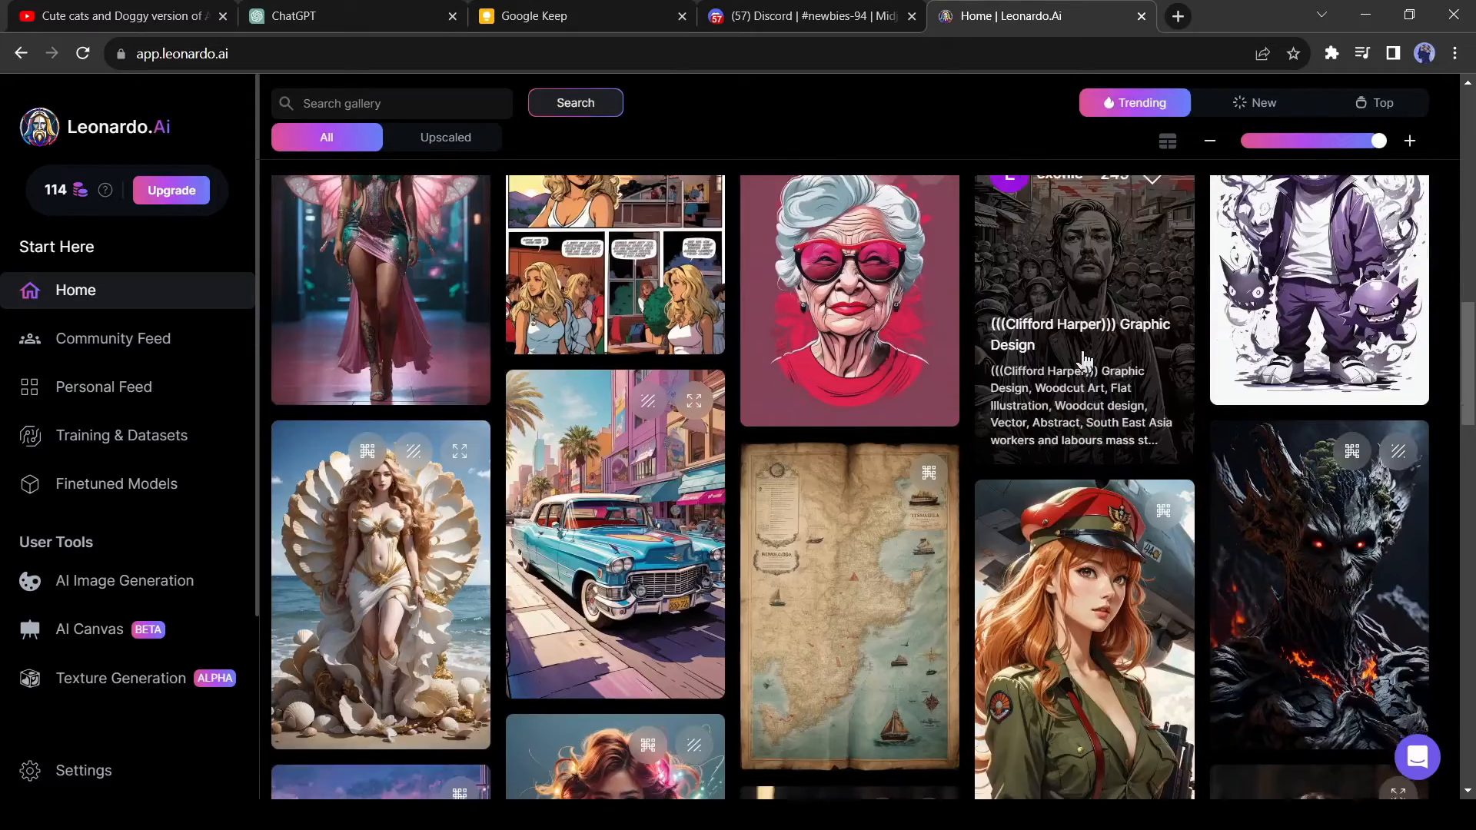
{"action": "scroll", "coordinate": [1084, 358], "scroll_direction": "down", "scroll_amount": 15}
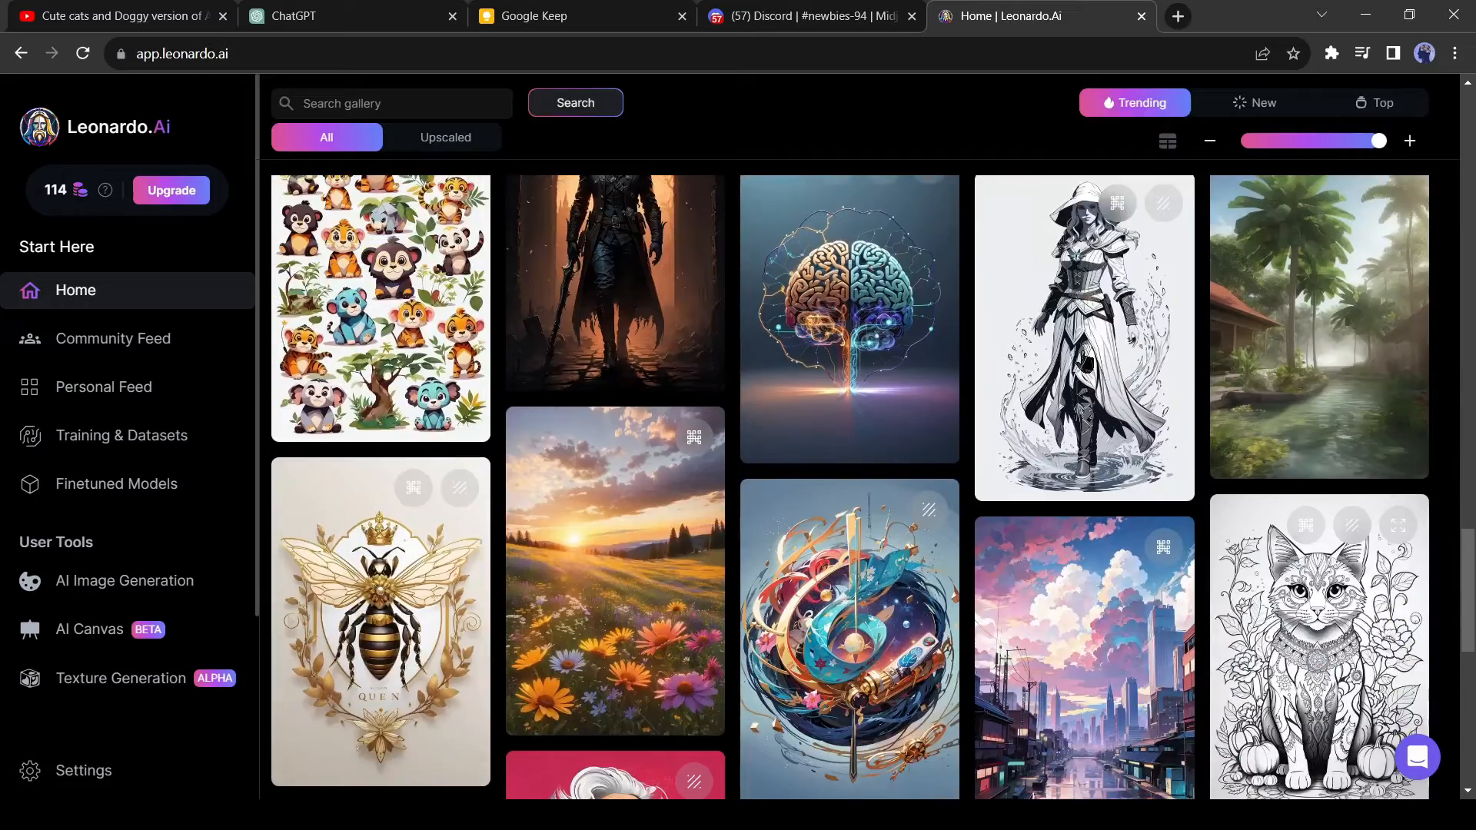
Choose the featured DreamShaper v7 model and start image generation with it.
{"action": "scroll", "coordinate": [1085, 353], "scroll_direction": "up", "scroll_amount": 20}
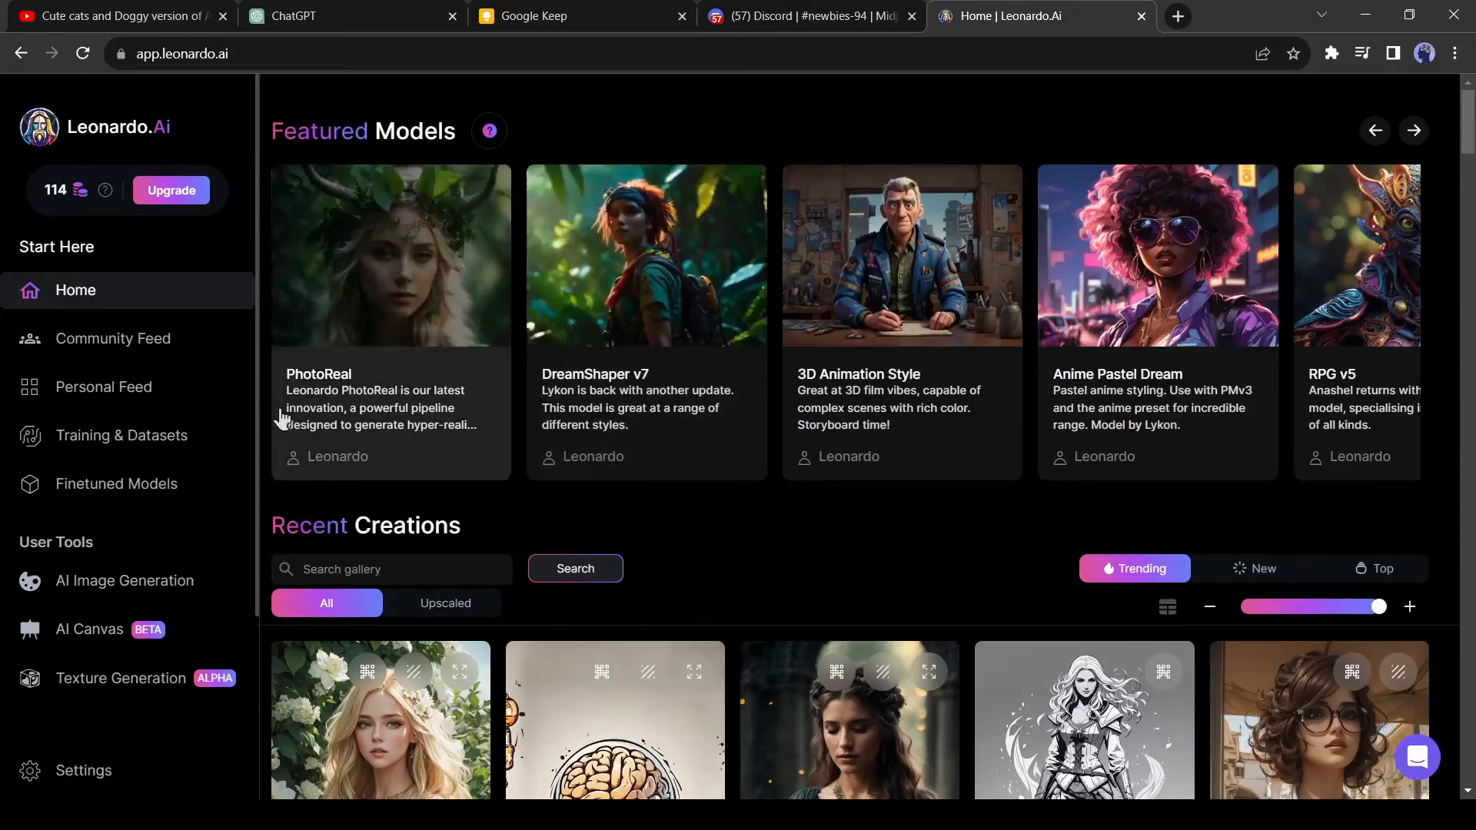
{"action": "left_click", "coordinate": [701, 304]}
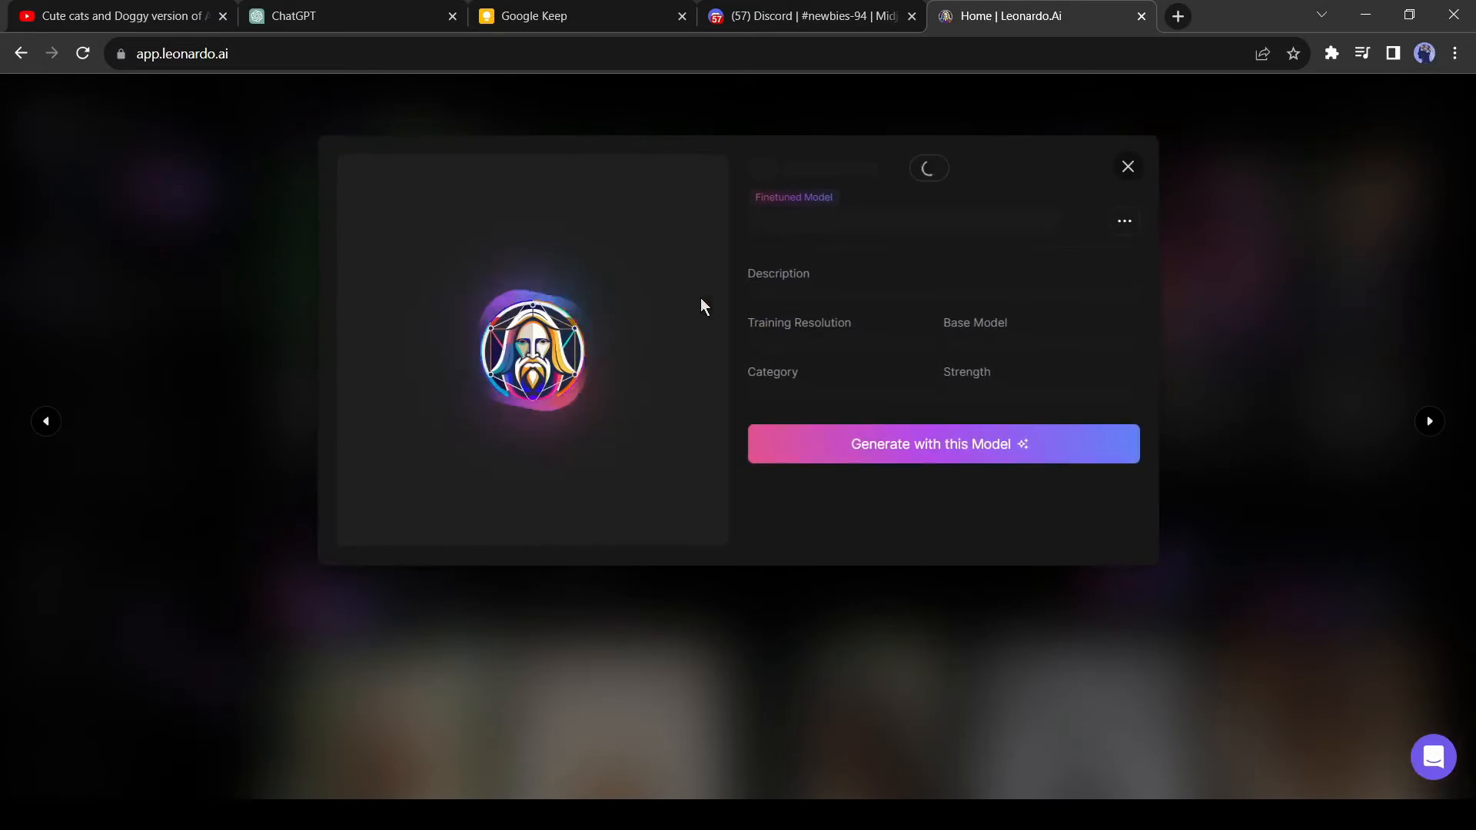
{"action": "left_click", "coordinate": [939, 482]}
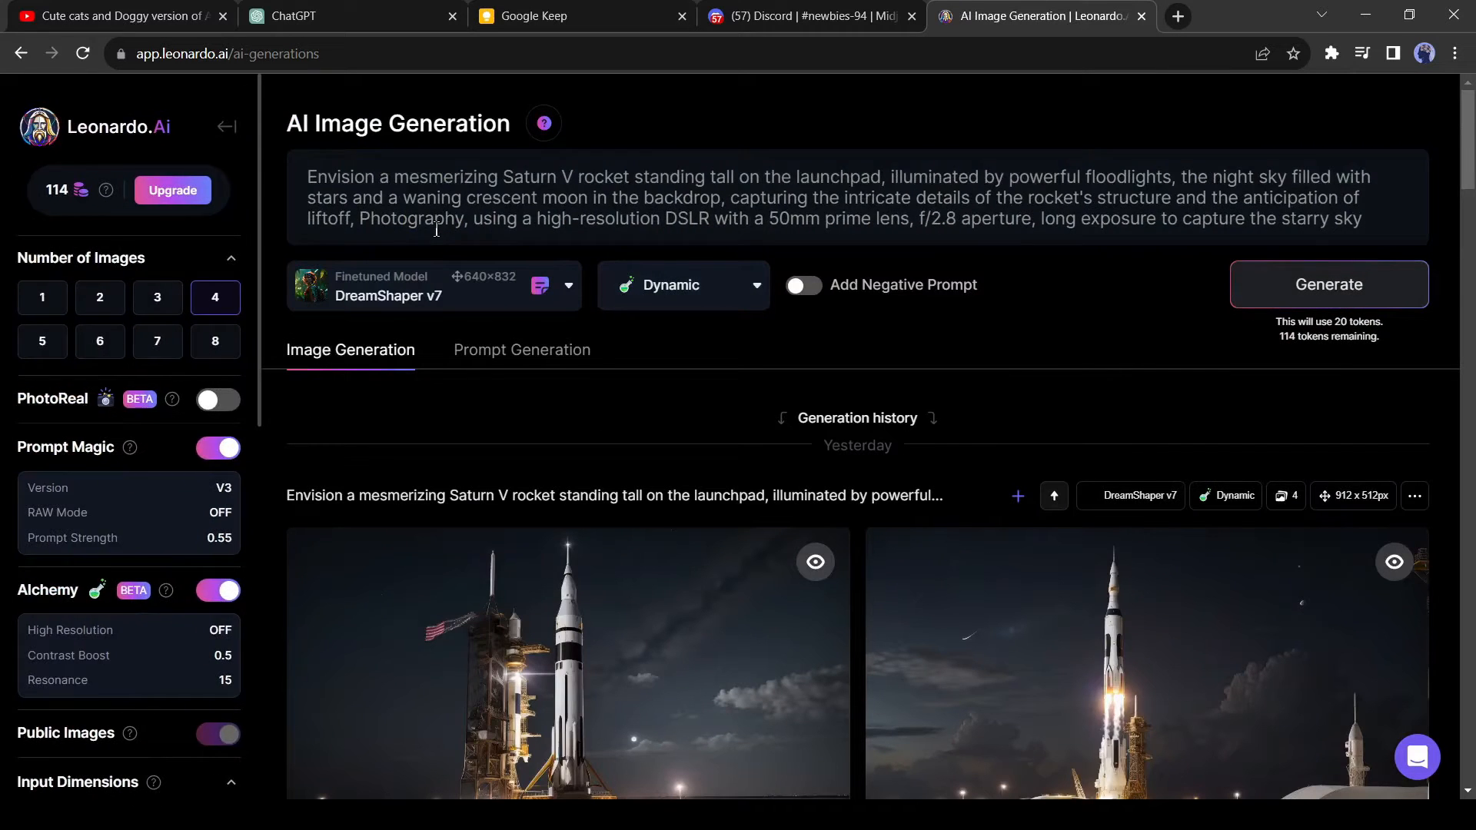
Replace the Leonardo.Ai prompt with ChatGPT's Prompt 2 about Spider-Man as a mischievous cat superhero and generate four 9:16 images.
{"action": "left_click", "coordinate": [298, 8]}
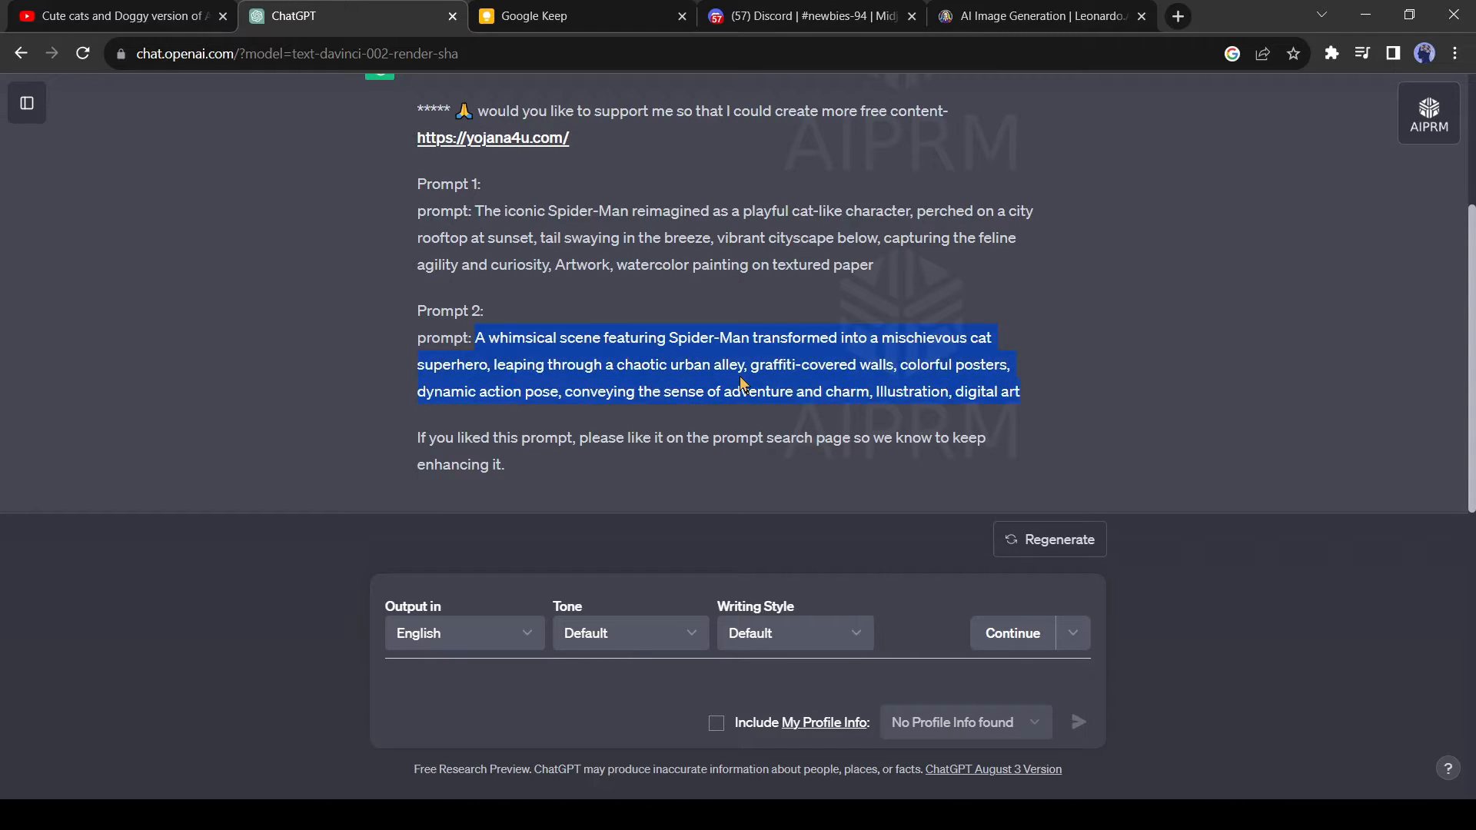
{"action": "left_click", "coordinate": [1000, 15]}
{"action": "double_click", "coordinate": [615, 212]}
{"action": "key", "text": "ctrl+a"}
{"action": "type", "text": "A whimsical scene featuring Spider-Man transformed into a mischievous cat superhero, leaping through a chaotic urban alley, graffiti-covered walls, colorful posters, dynamic action pose, conveying the sense of adventure and charm, Illustration, digital art"}
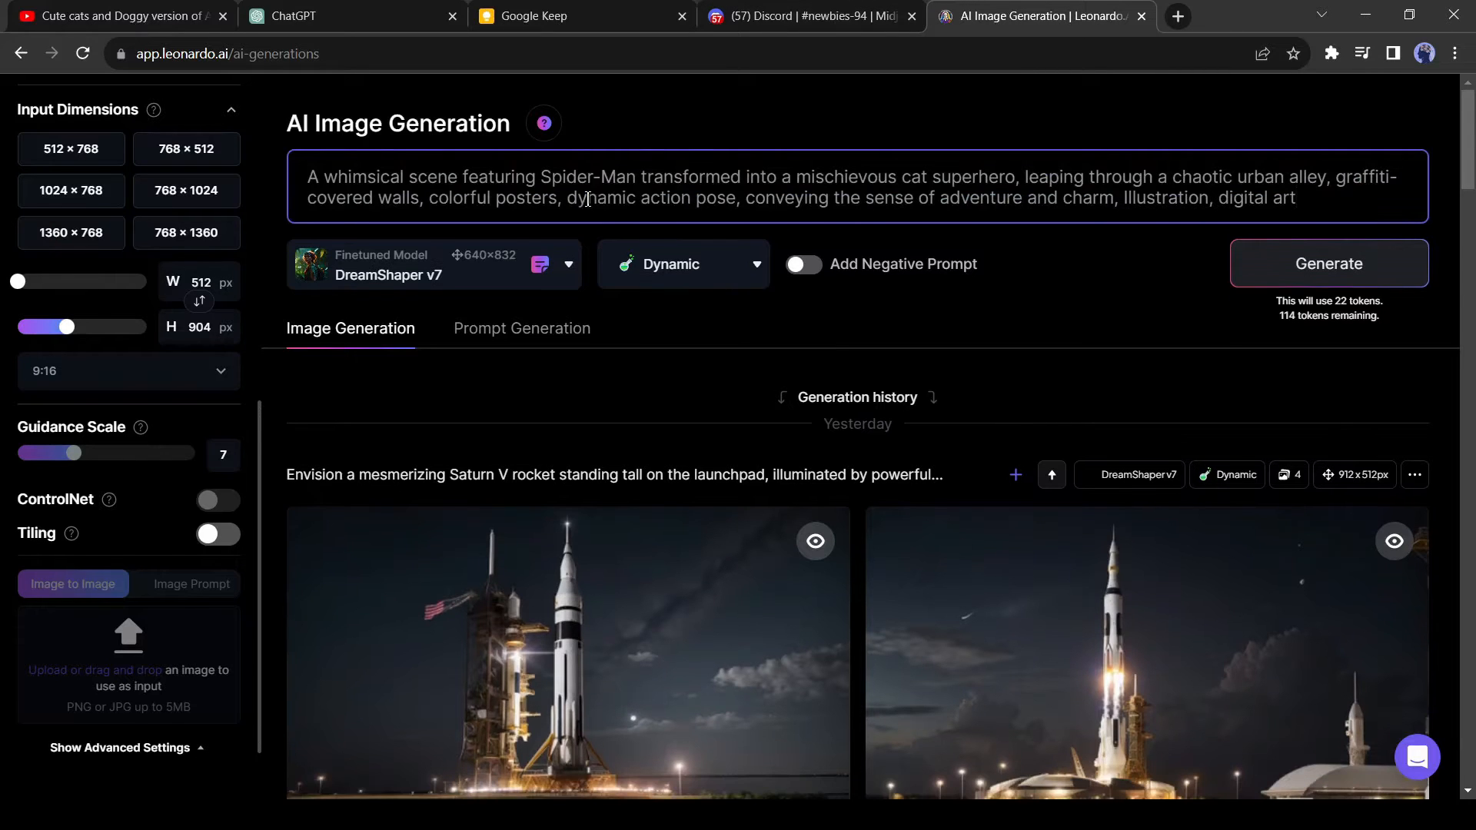
{"action": "left_click", "coordinate": [1316, 278]}
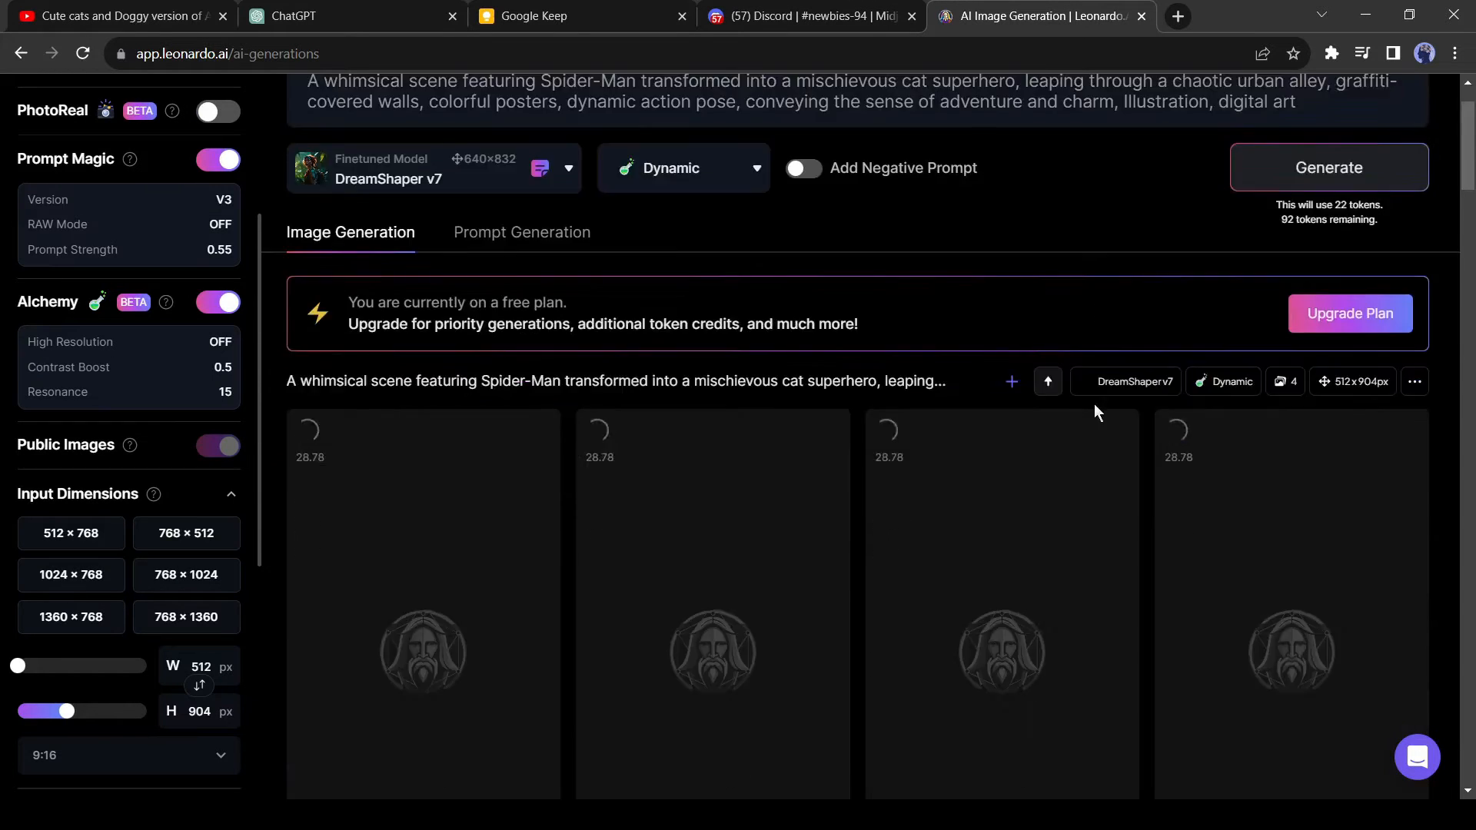
Open the third generated Spider-Man cat image, download it and close the preview.
{"action": "scroll", "coordinate": [1027, 330], "scroll_direction": "down", "scroll_amount": 4}
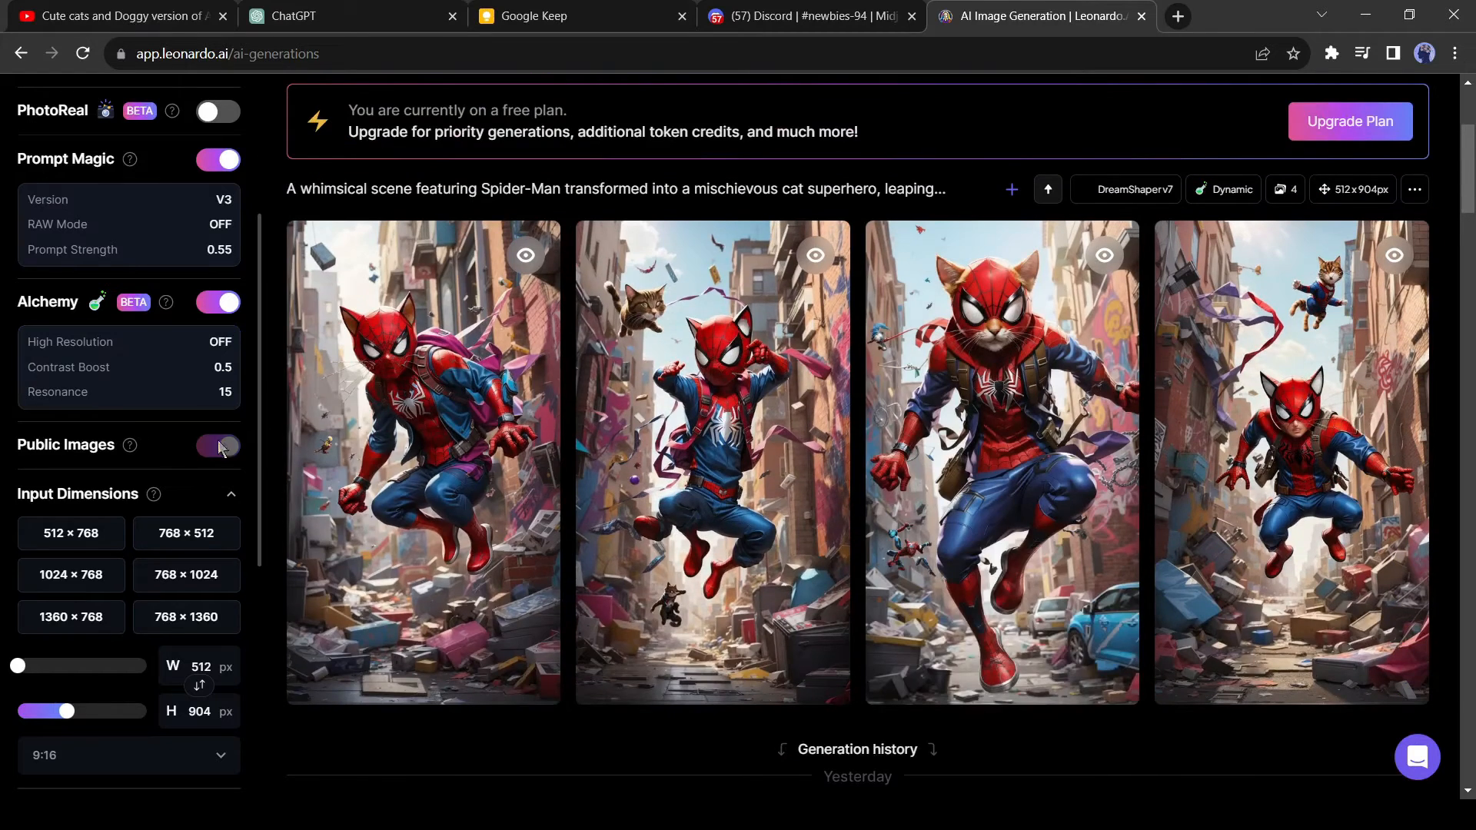
{"action": "left_click", "coordinate": [999, 462]}
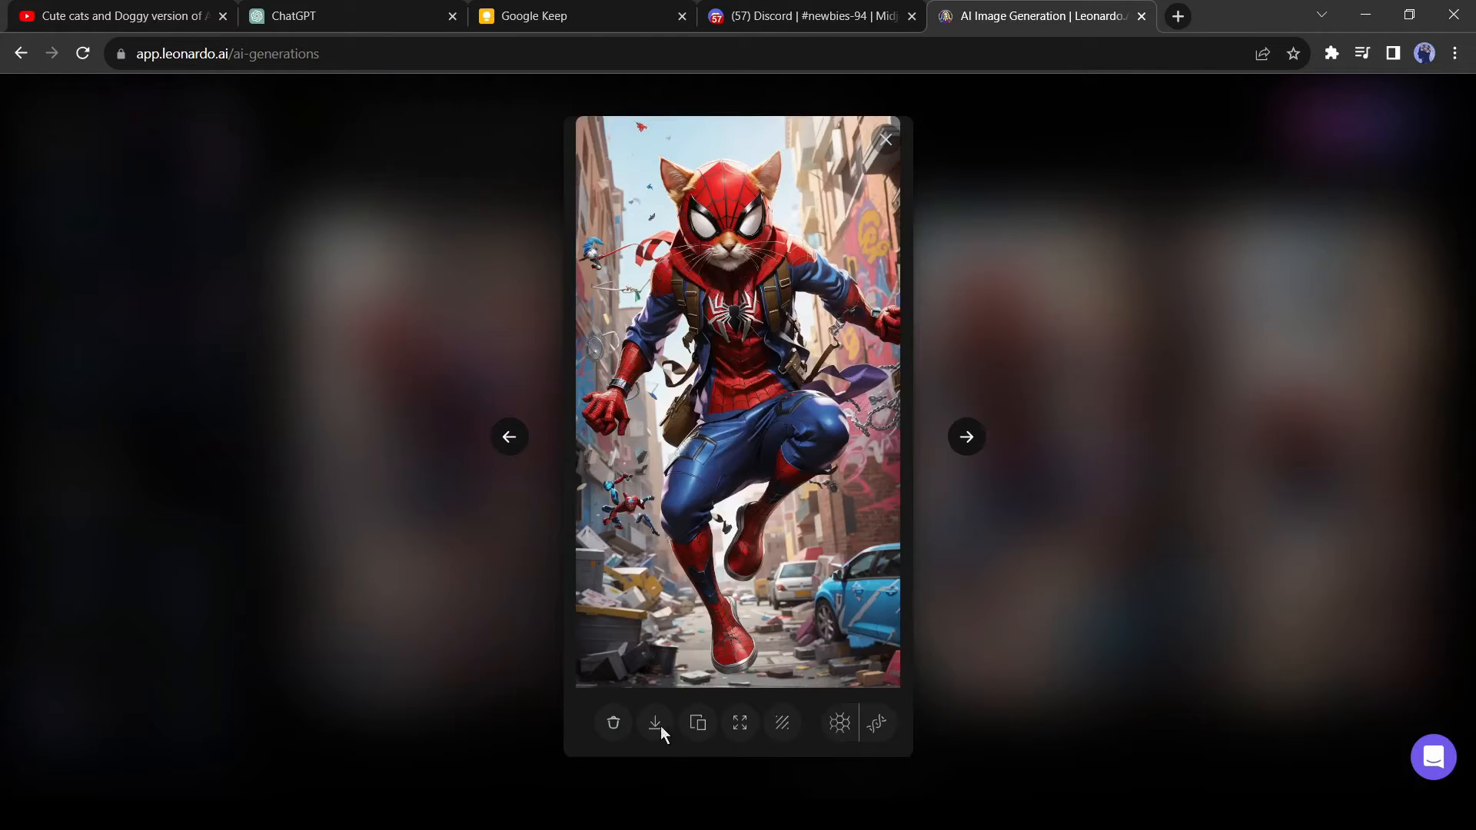
{"action": "left_click", "coordinate": [548, 459]}
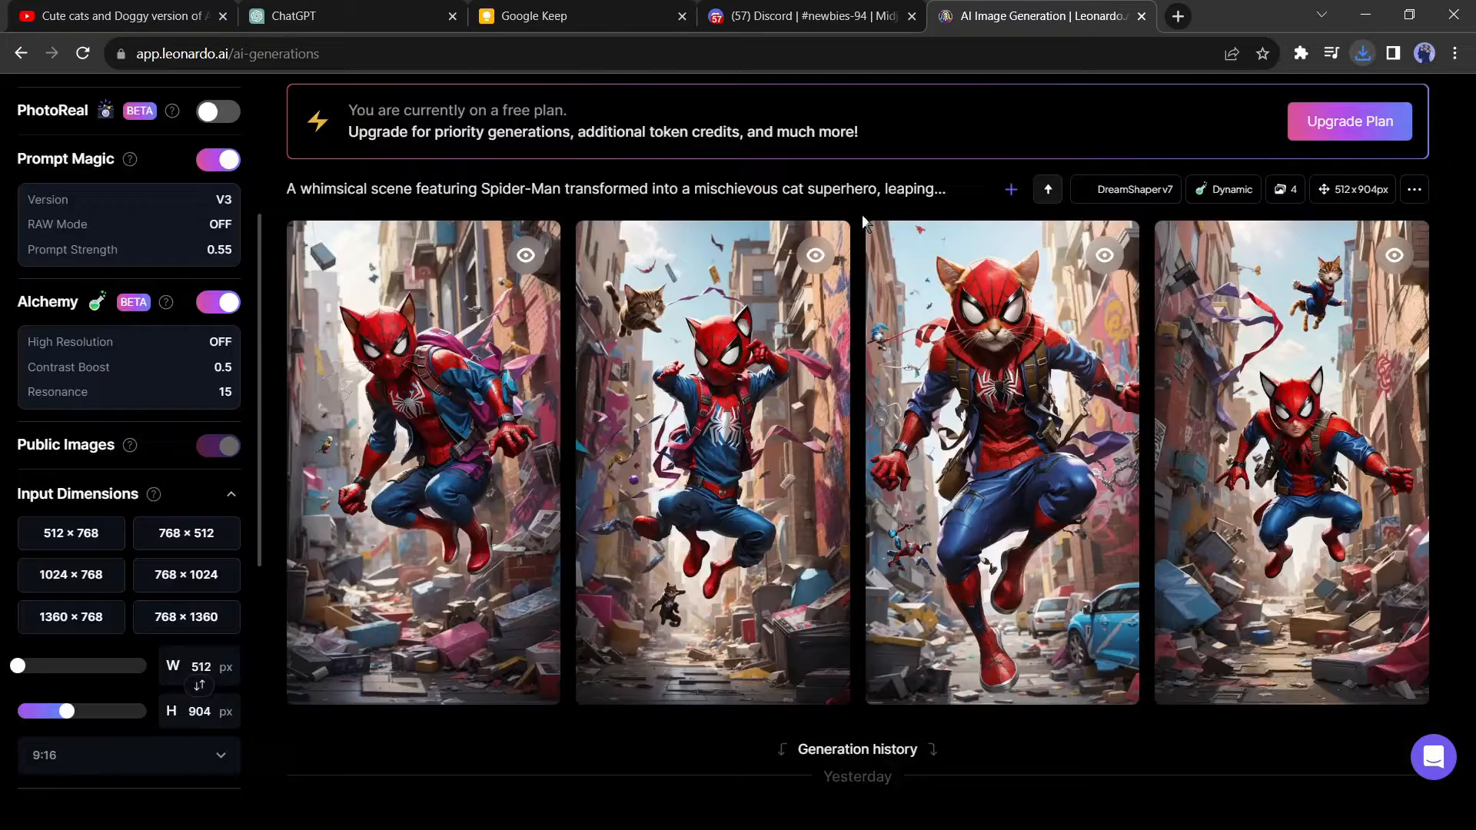
Replace Spider-Man with Iron Man in the prompt, generate a new set of images and preview the results.
{"action": "scroll", "coordinate": [804, 375], "scroll_direction": "up", "scroll_amount": 4}
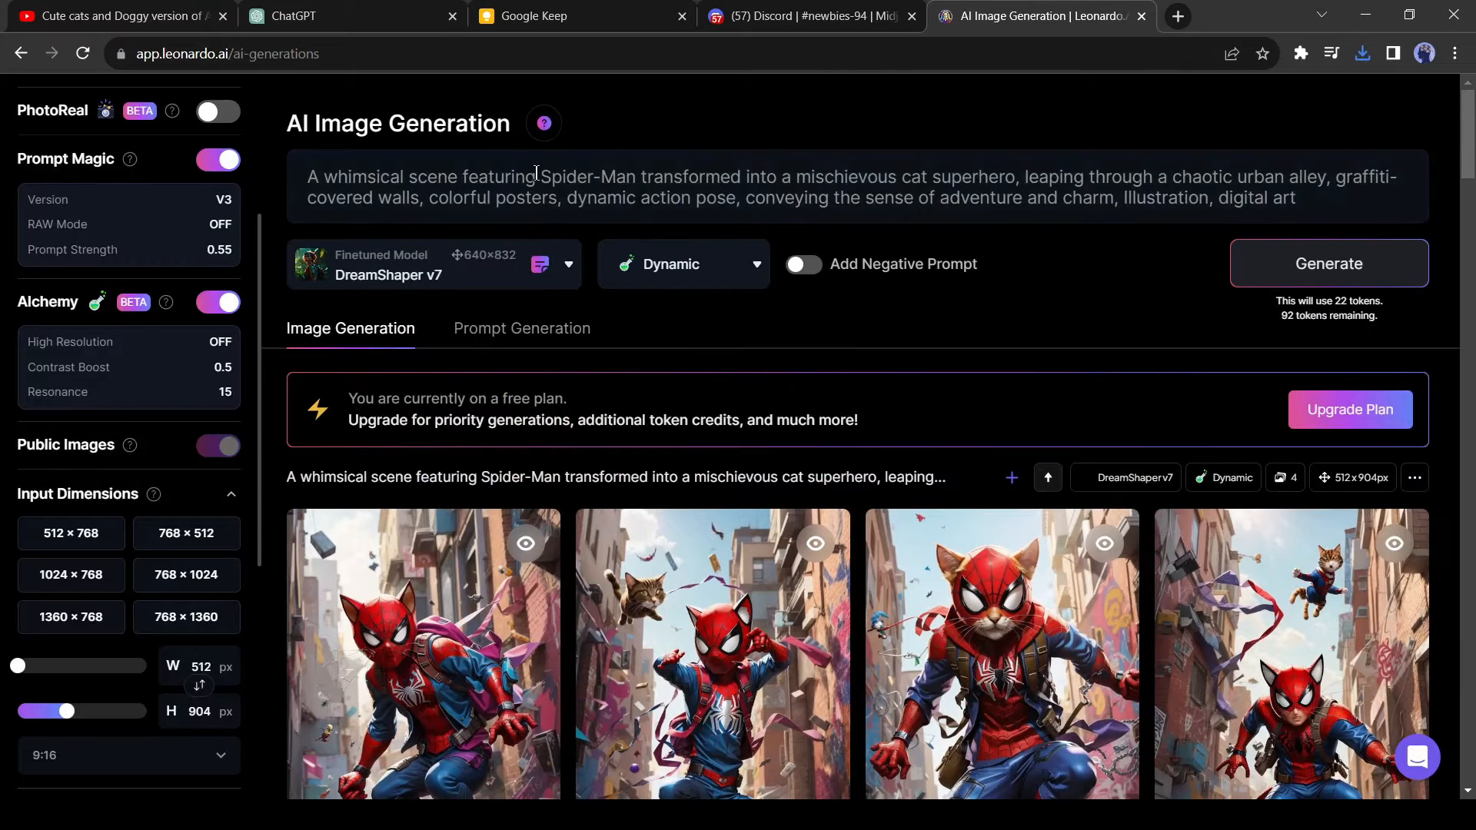
{"action": "left_click_drag", "start_coordinate": [537, 174], "coordinate": [617, 168]}
{"action": "type", "text": "Iron Man"}
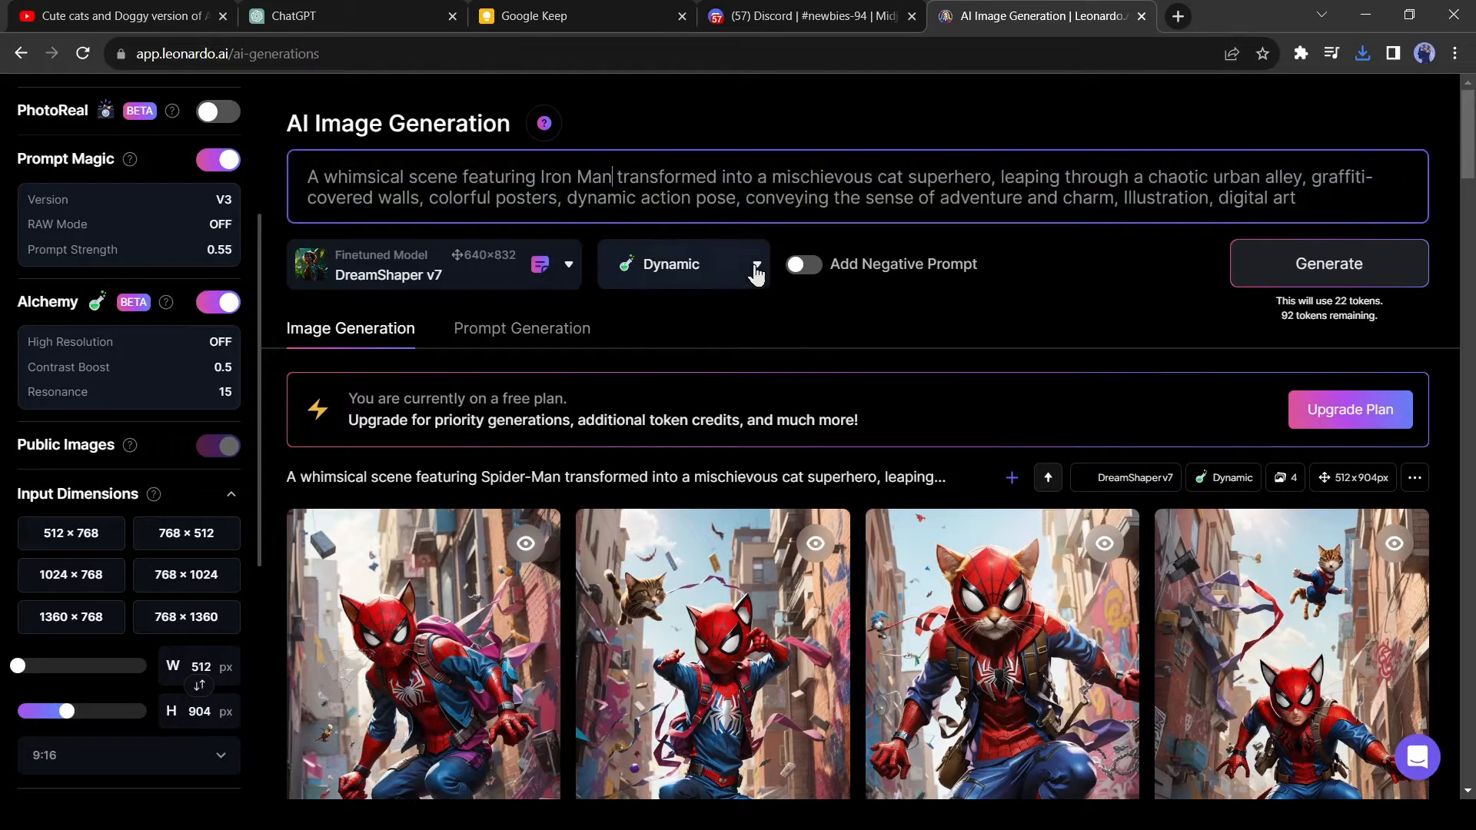
{"action": "left_click", "coordinate": [1322, 264]}
{"action": "scroll", "coordinate": [1096, 263], "scroll_direction": "down", "scroll_amount": 3}
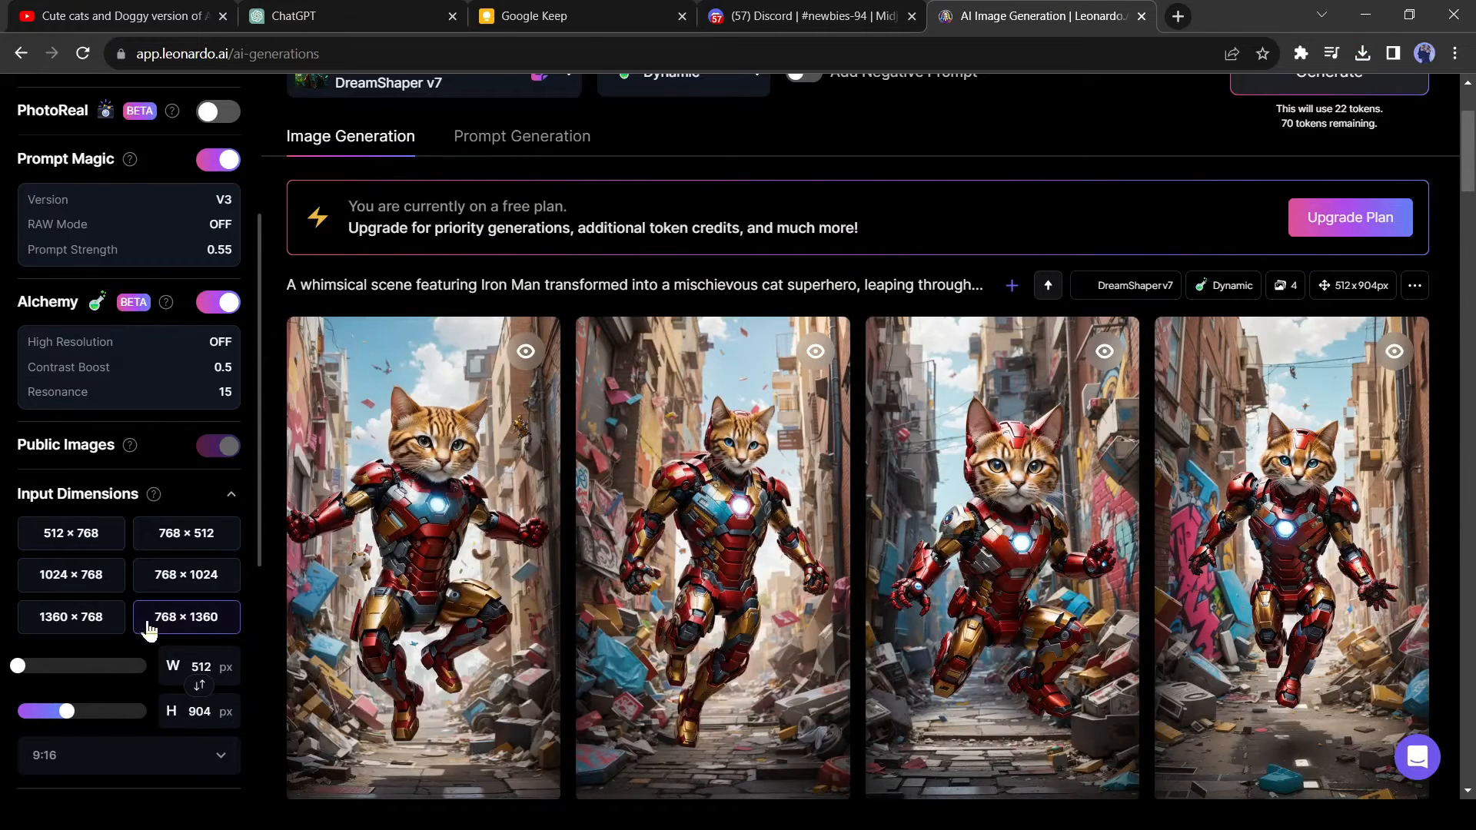
{"action": "left_click", "coordinate": [1249, 591]}
{"action": "left_click", "coordinate": [508, 438]}
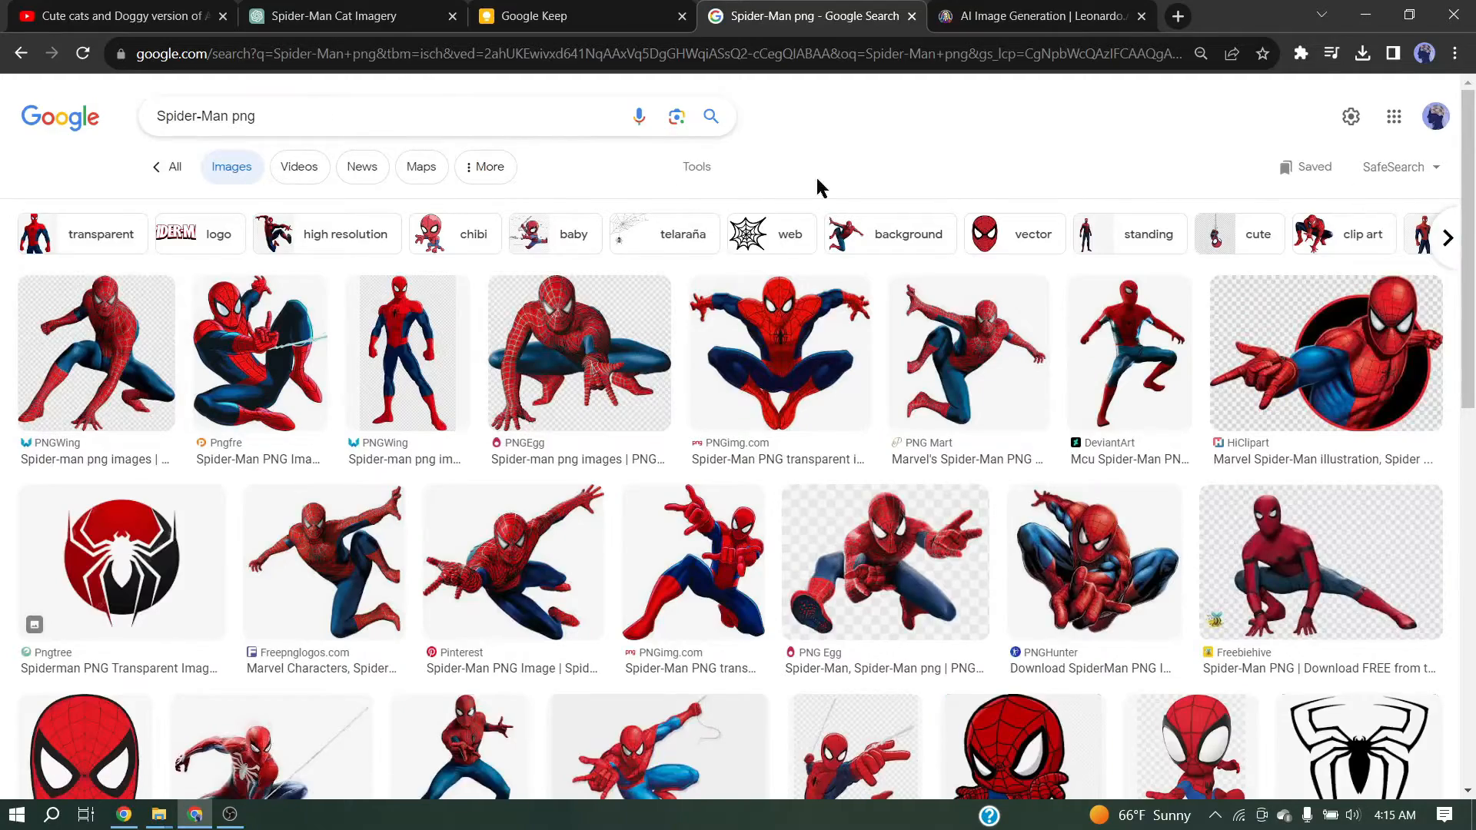
Filter the Google image results for "Spider-Man png" to Large size.
{"action": "left_click", "coordinate": [697, 166]}
{"action": "left_click", "coordinate": [383, 210]}
{"action": "left_click", "coordinate": [400, 265]}
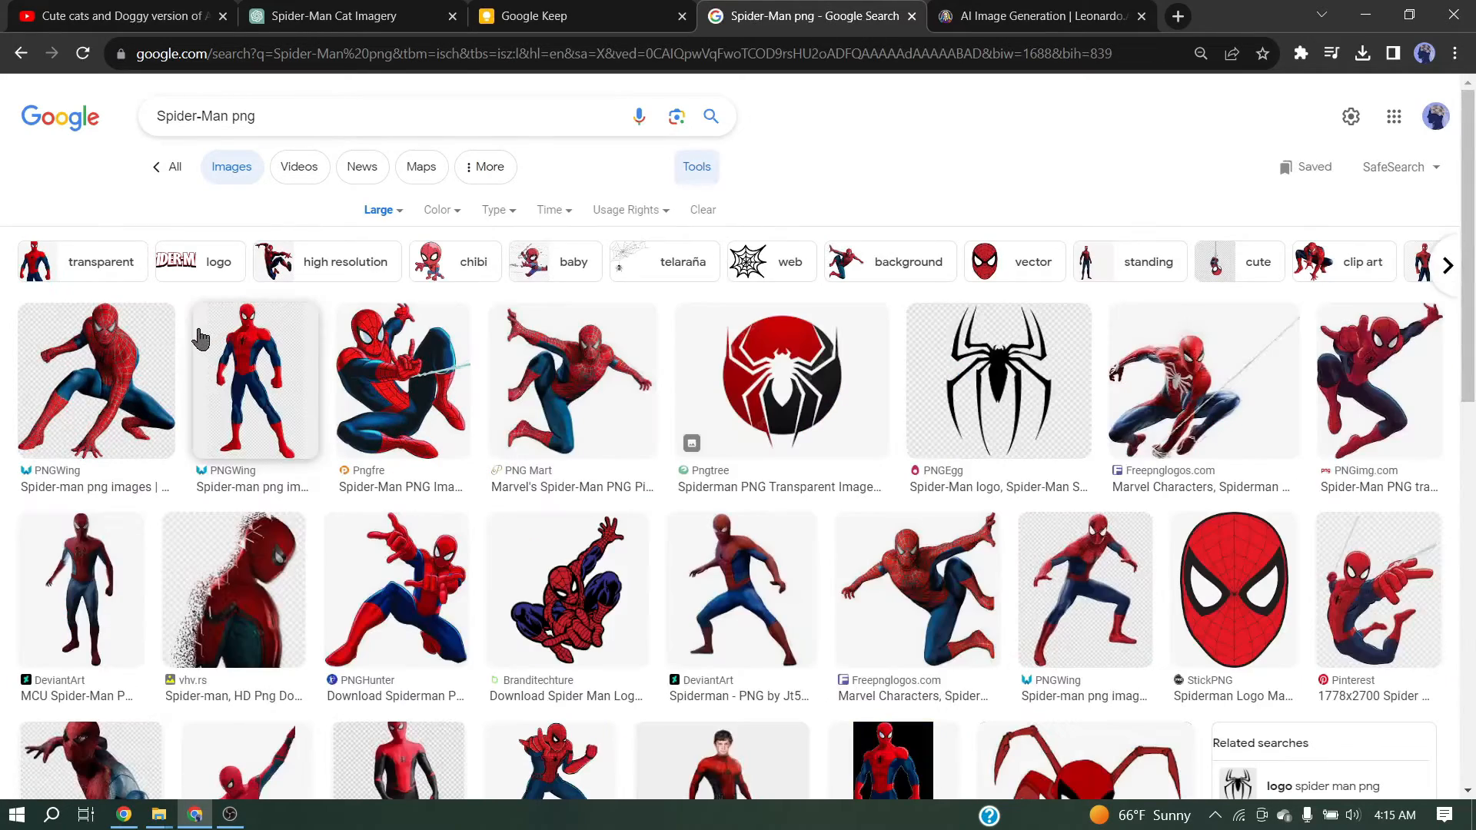
Open the crouching Spider-Man image from PNGWing in the results and save it to the computer.
{"action": "scroll", "coordinate": [200, 338], "scroll_direction": "down", "scroll_amount": 5}
{"action": "scroll", "coordinate": [200, 338], "scroll_direction": "up", "scroll_amount": 5}
{"action": "left_click", "coordinate": [96, 377]}
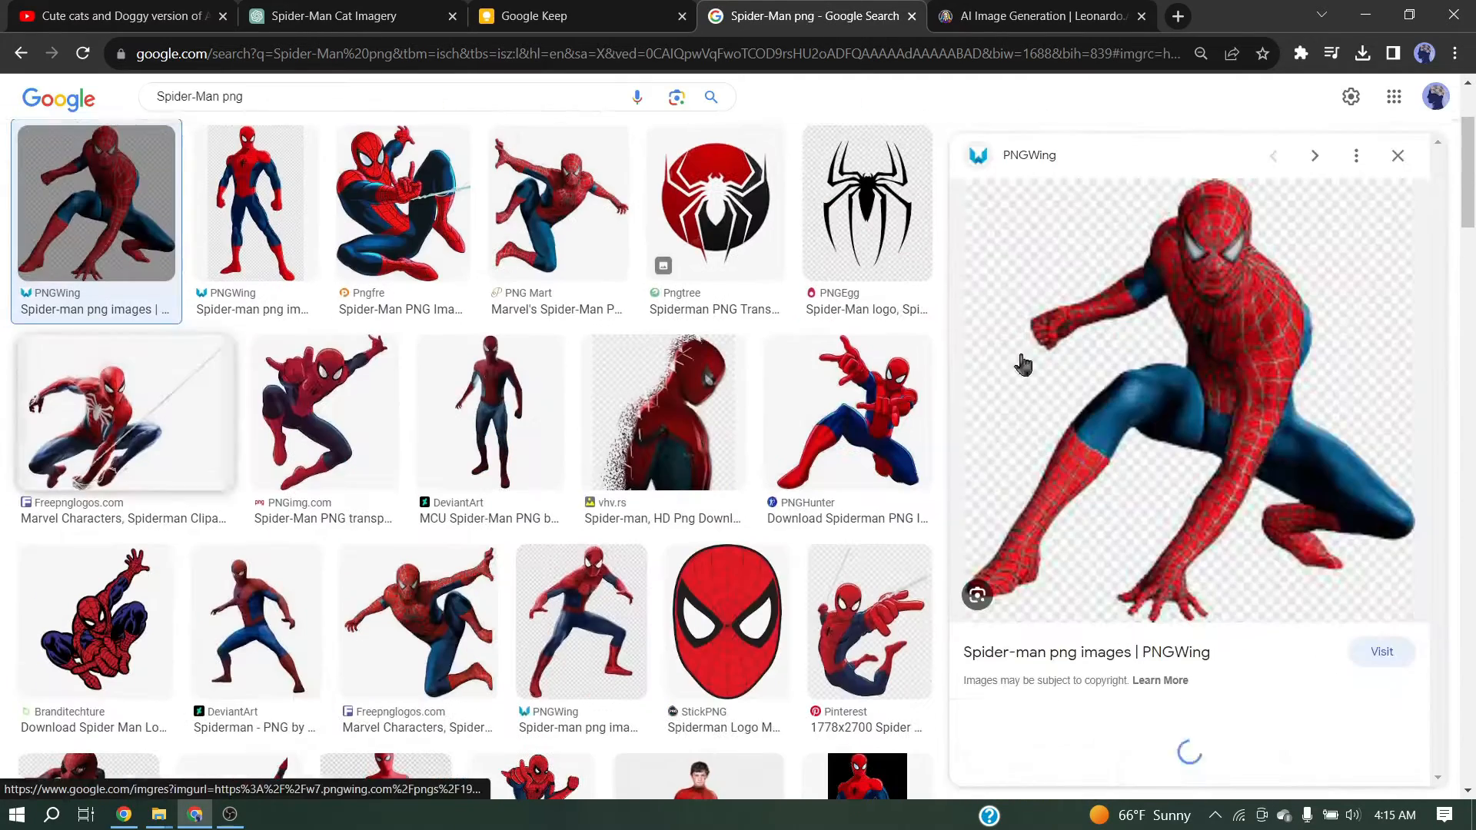
{"action": "right_click", "coordinate": [1206, 343]}
{"action": "left_click", "coordinate": [1295, 534]}
{"action": "left_click", "coordinate": [1015, 656]}
Search Google Images for "Iron Man png" and filter the results to Large size.
{"action": "left_click_drag", "start_coordinate": [157, 96], "coordinate": [198, 96]}
{"action": "type", "text": "Iron Man"}
{"action": "left_click", "coordinate": [721, 98]}
{"action": "left_click", "coordinate": [696, 166]}
{"action": "left_click", "coordinate": [384, 210]}
{"action": "left_click", "coordinate": [404, 265]}
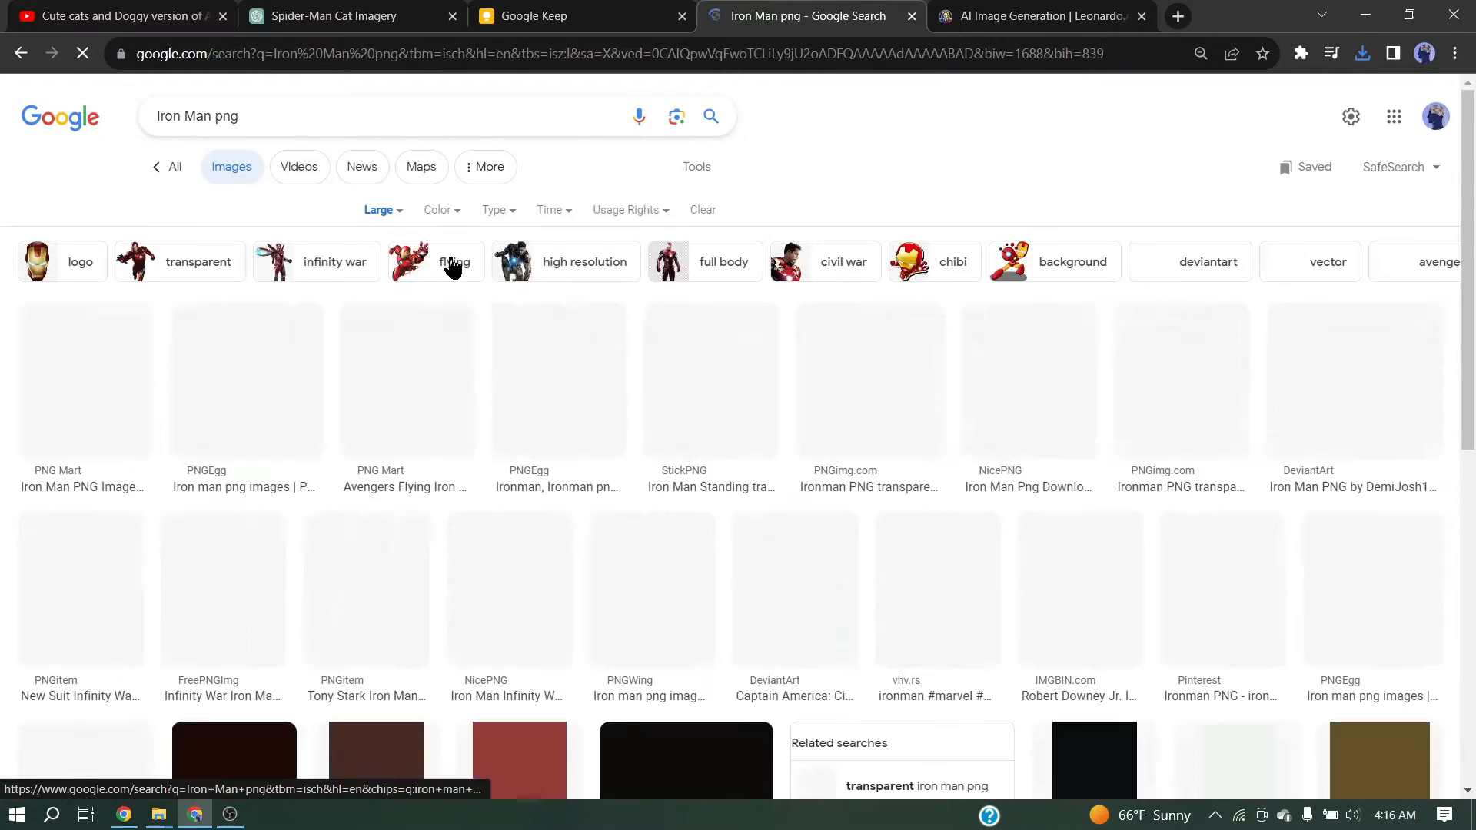
Open the DeviantArt Iron Man image in the results and save it to the computer.
{"action": "left_click", "coordinate": [1353, 380]}
{"action": "right_click", "coordinate": [1177, 309]}
{"action": "left_click", "coordinate": [1242, 533]}
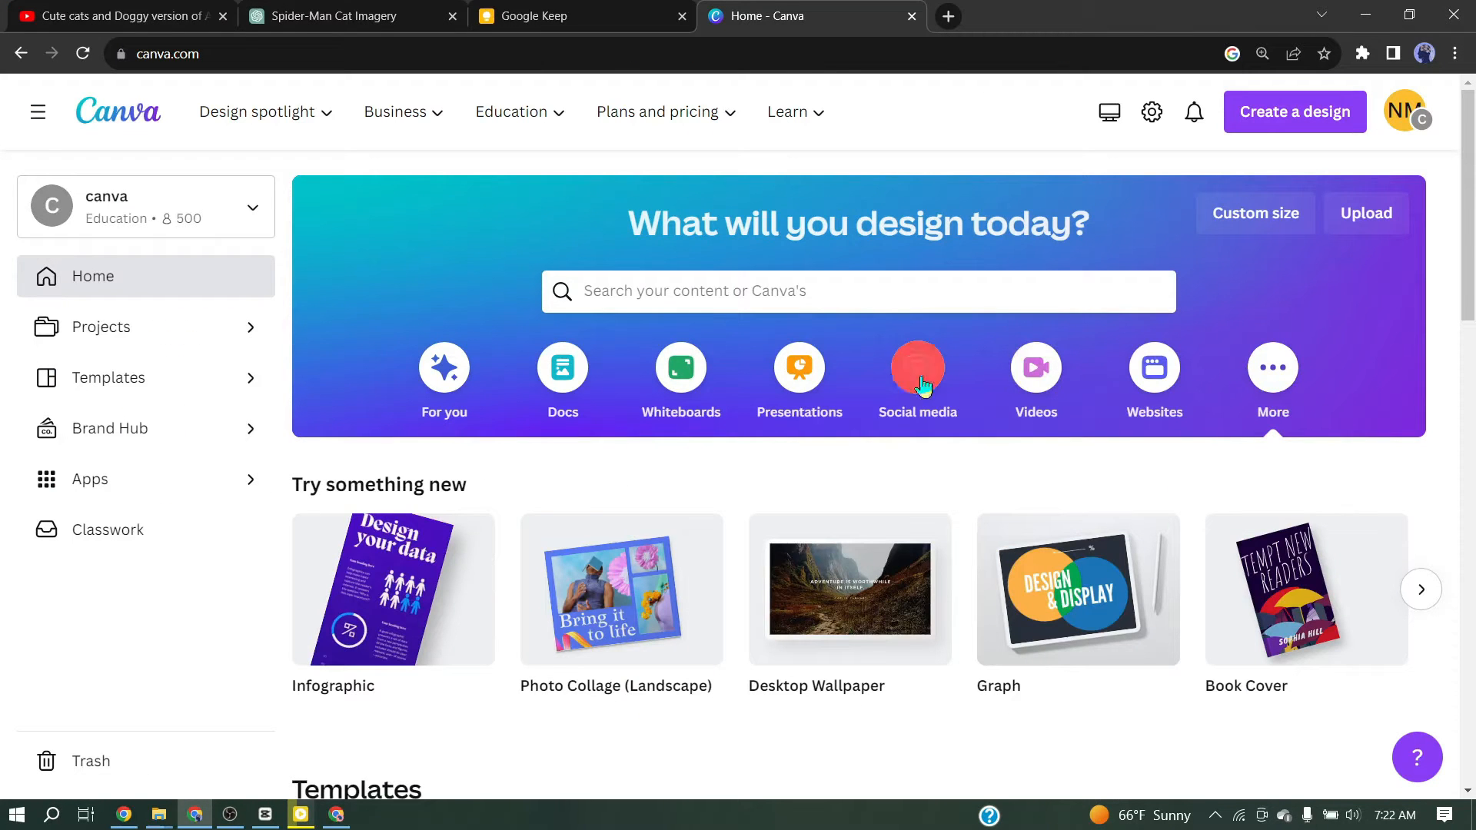
Browse Canva's design types and create a new Presentation (Mobile-First) design.
{"action": "left_click", "coordinate": [434, 411]}
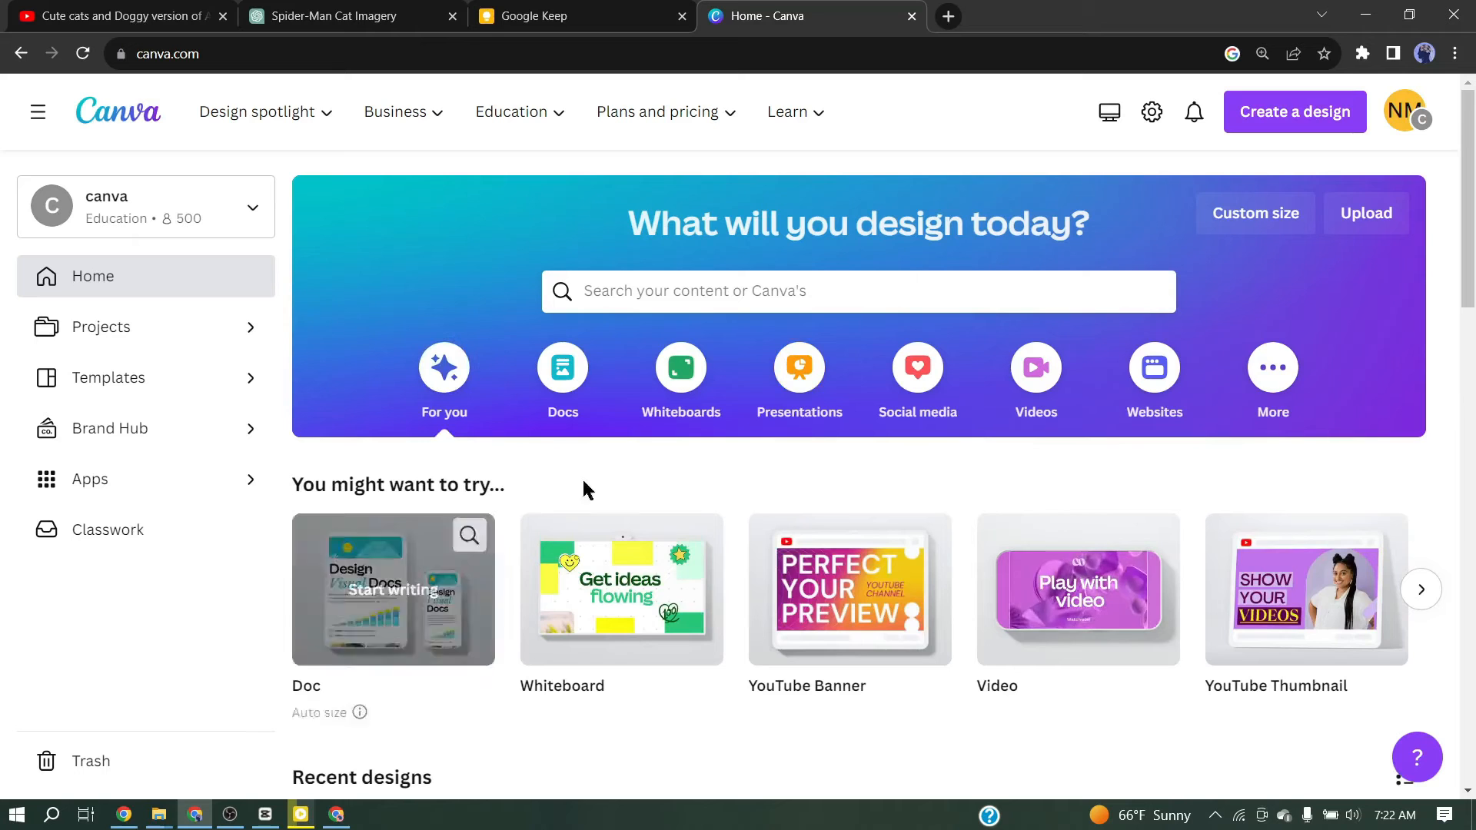
{"action": "left_click", "coordinate": [792, 379]}
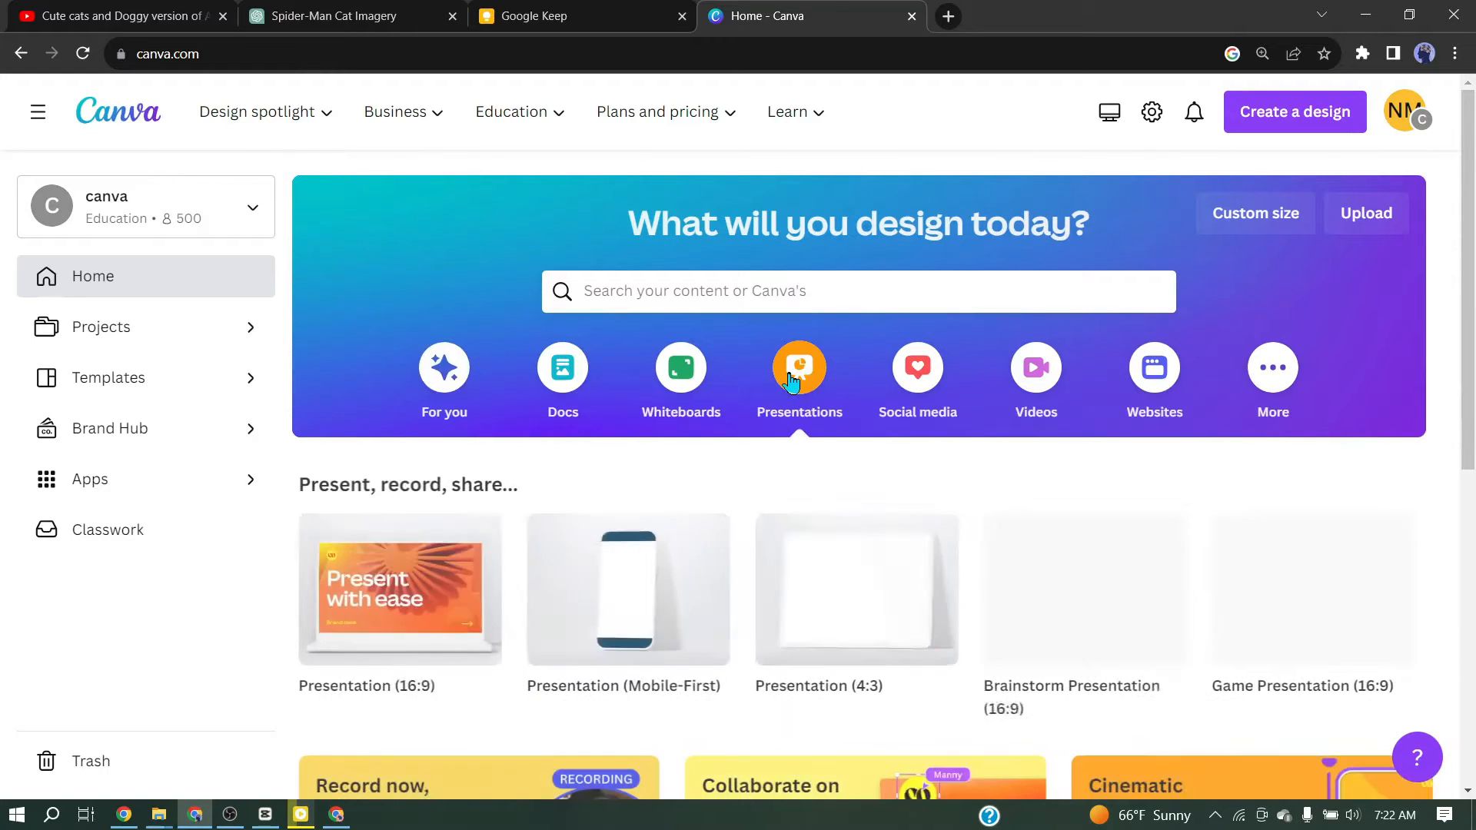
{"action": "left_click", "coordinate": [615, 621]}
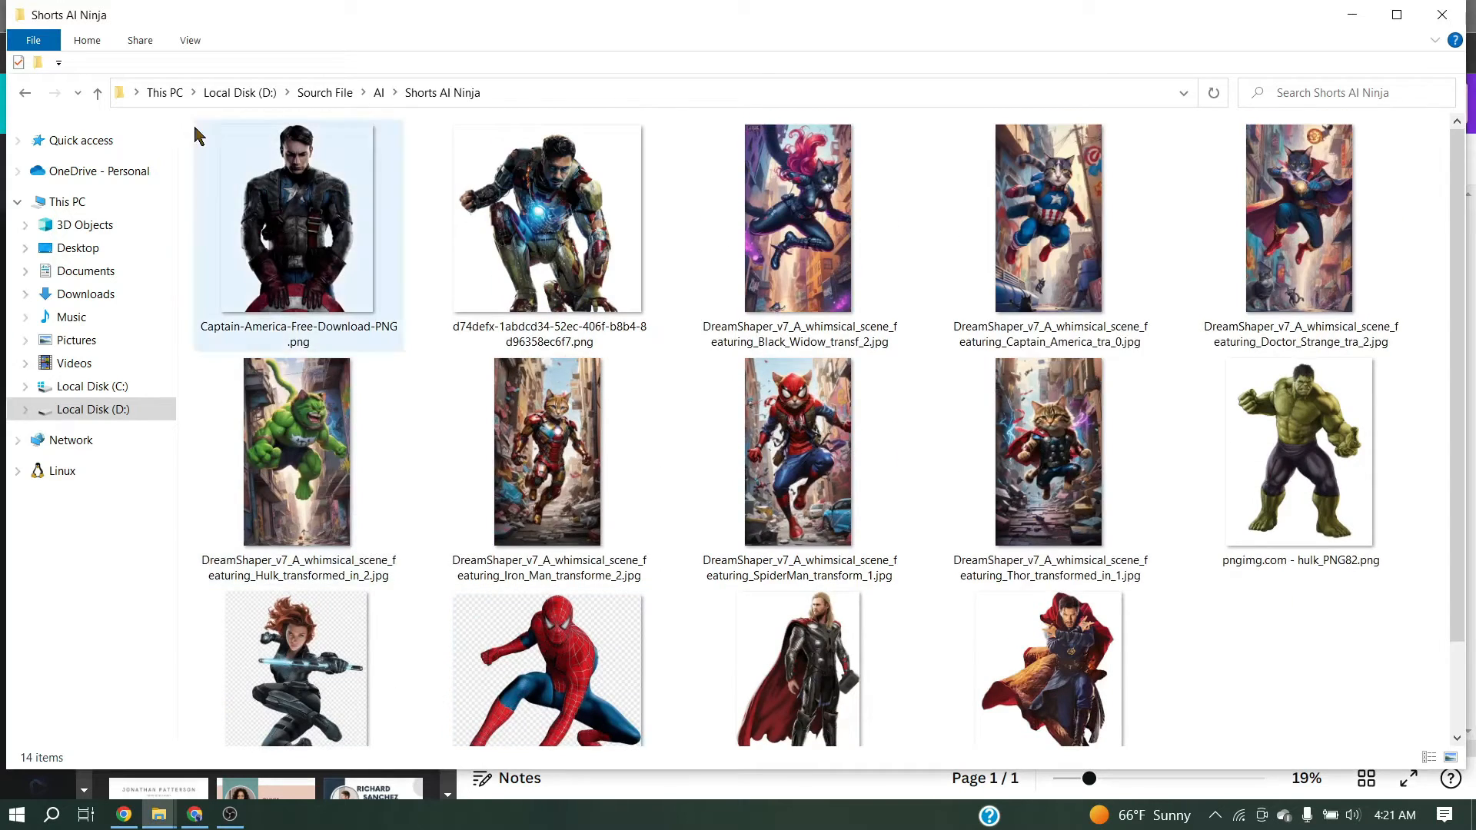
Upload all the image files from the Shorts AI Ninja folder to the Canva design's uploads.
{"action": "key", "text": "ctrl+a"}
{"action": "left_click_drag", "start_coordinate": [1046, 530], "coordinate": [214, 615]}
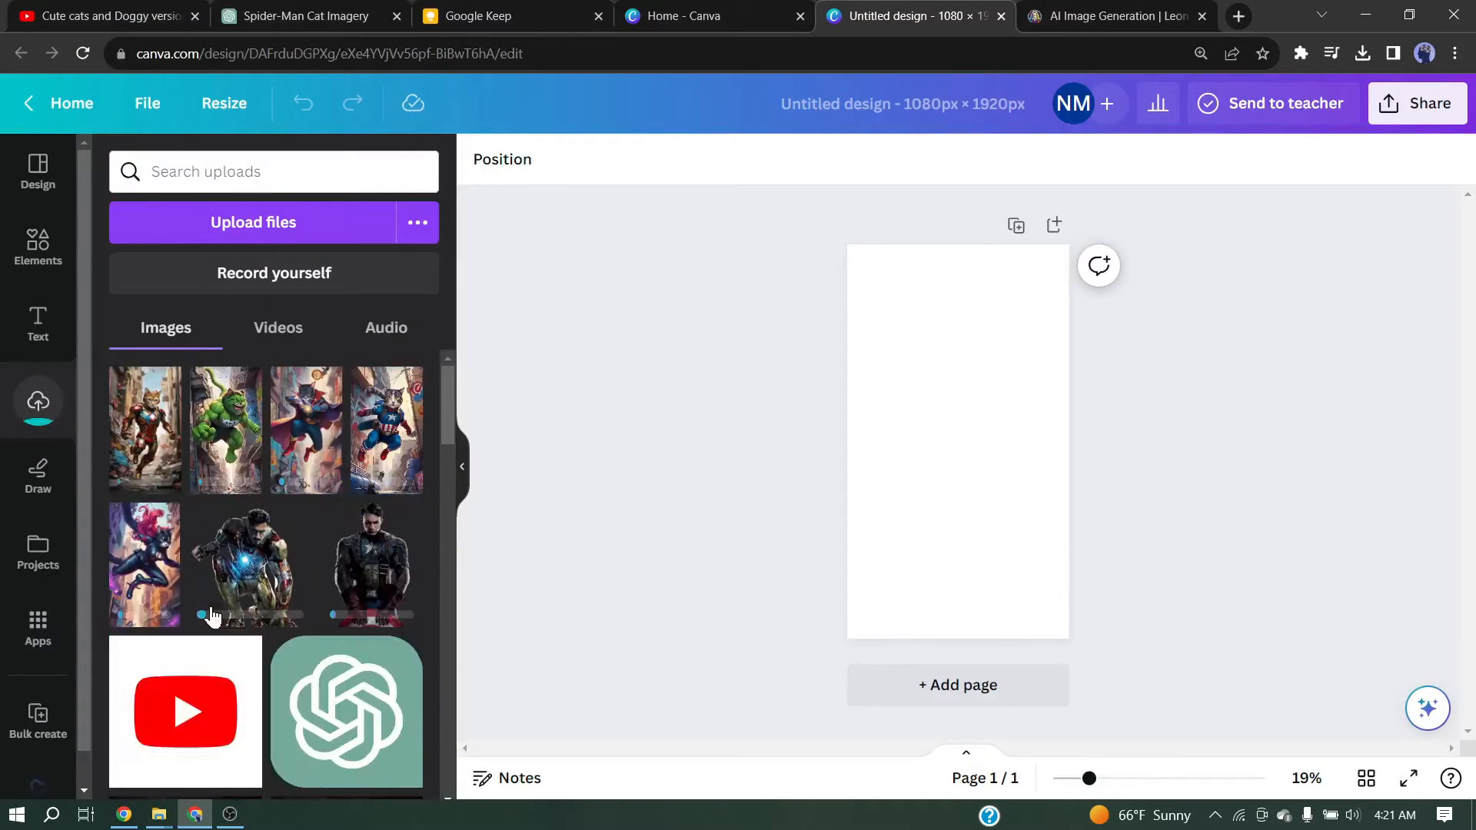
{"action": "scroll", "coordinate": [223, 615], "scroll_direction": "down", "scroll_amount": 1}
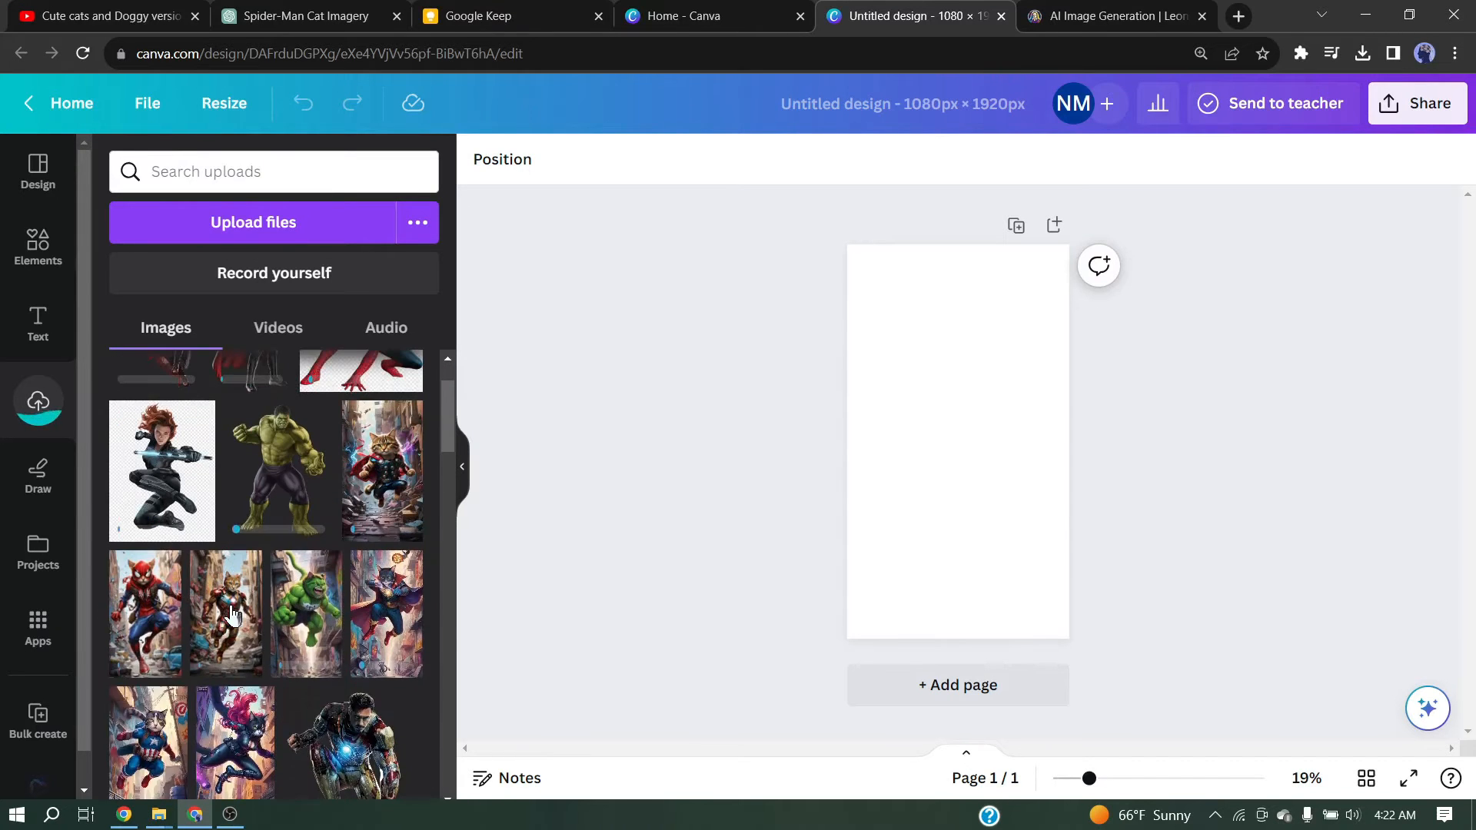
Add the Spider-Man cat image to page 1 and scale it to fill the whole page.
{"action": "left_click", "coordinate": [225, 662]}
{"action": "left_click_drag", "start_coordinate": [968, 484], "coordinate": [925, 407]}
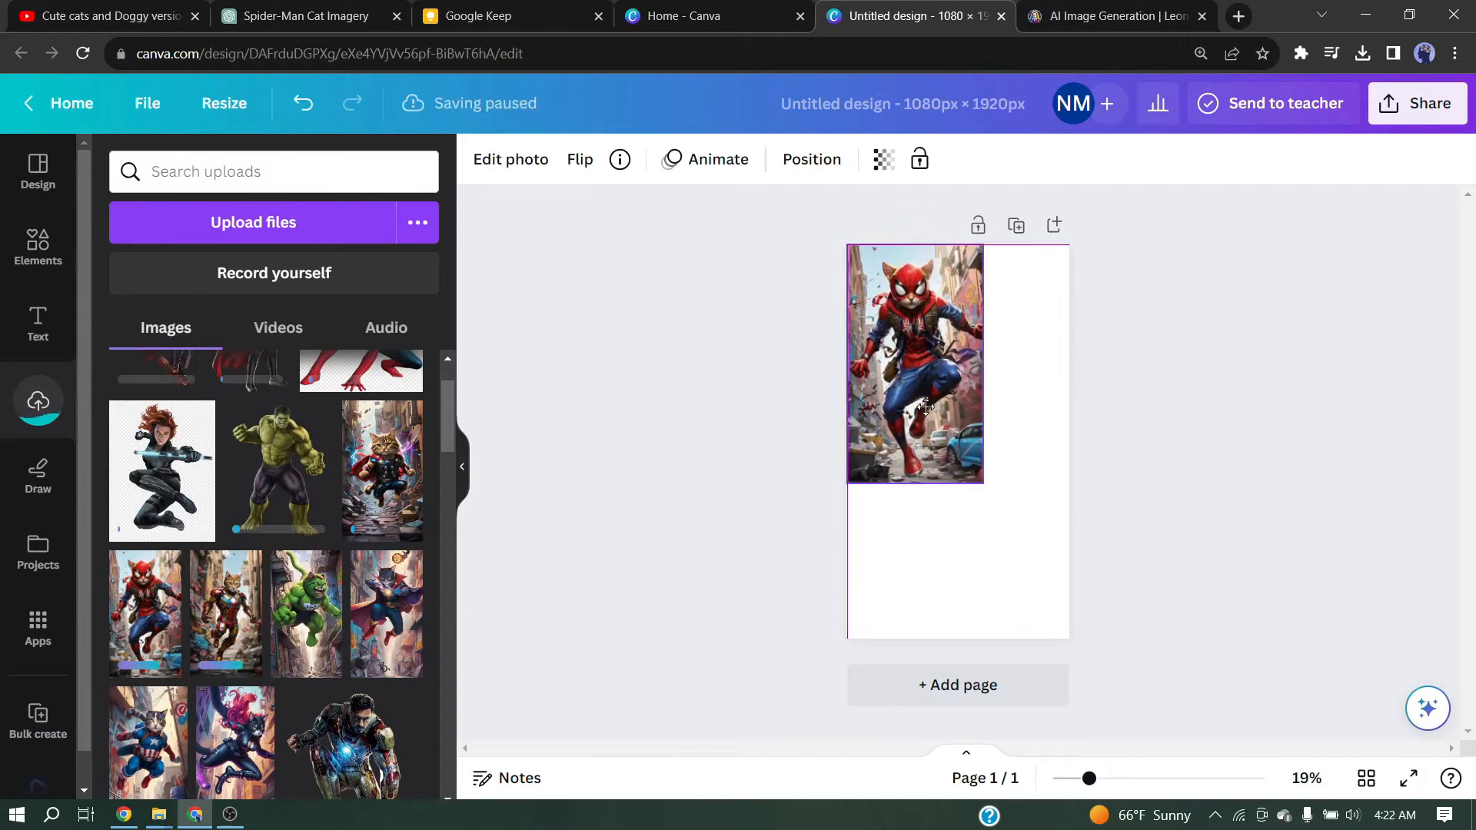
{"action": "left_click_drag", "start_coordinate": [978, 480], "coordinate": [1067, 636]}
{"action": "key", "text": "Escape"}
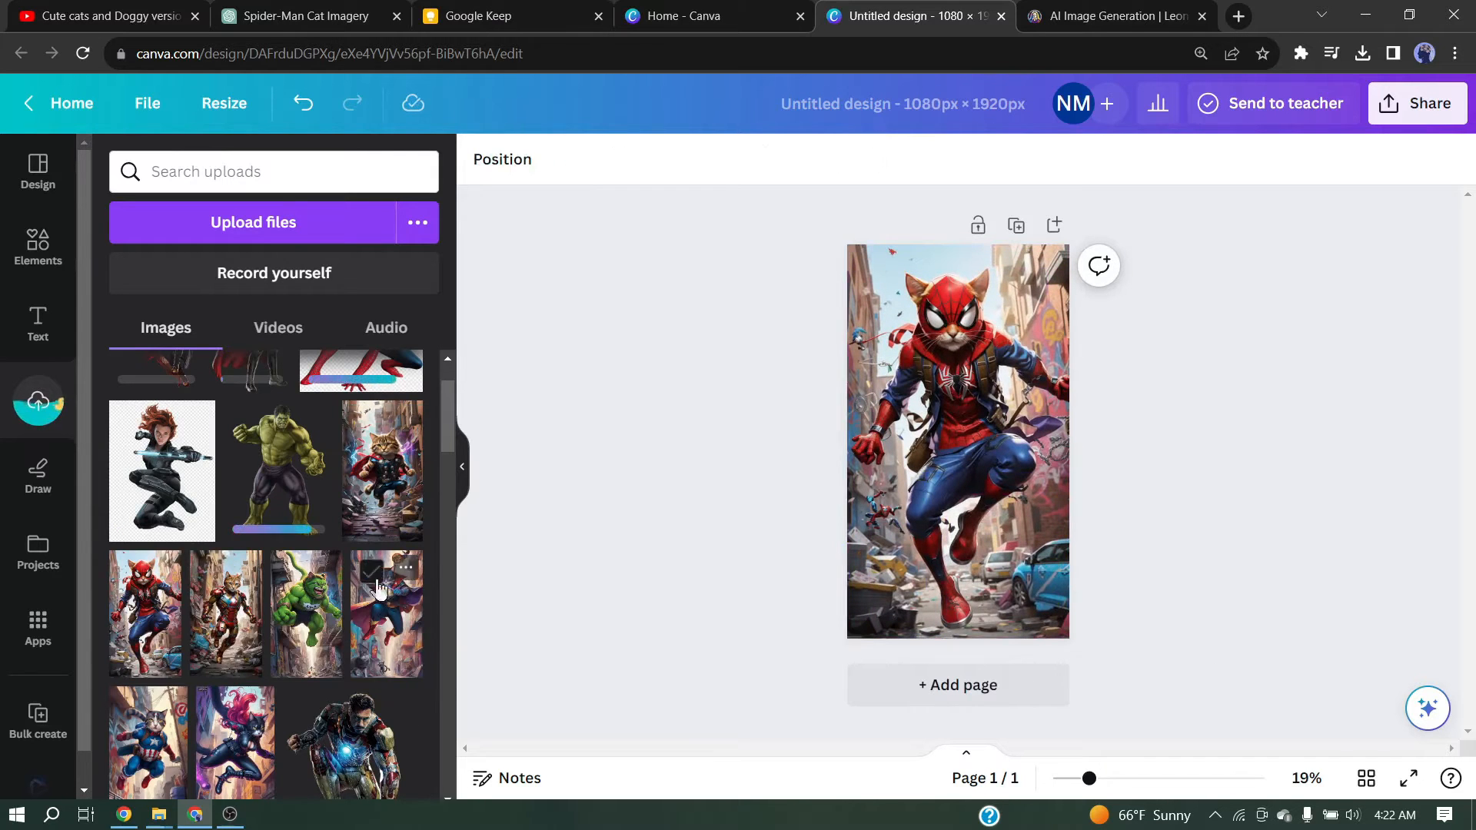
Place the crouching Spider-Man picture over the lower part of the Spider-Man cat page.
{"action": "scroll", "coordinate": [267, 599], "scroll_direction": "up", "scroll_amount": 2}
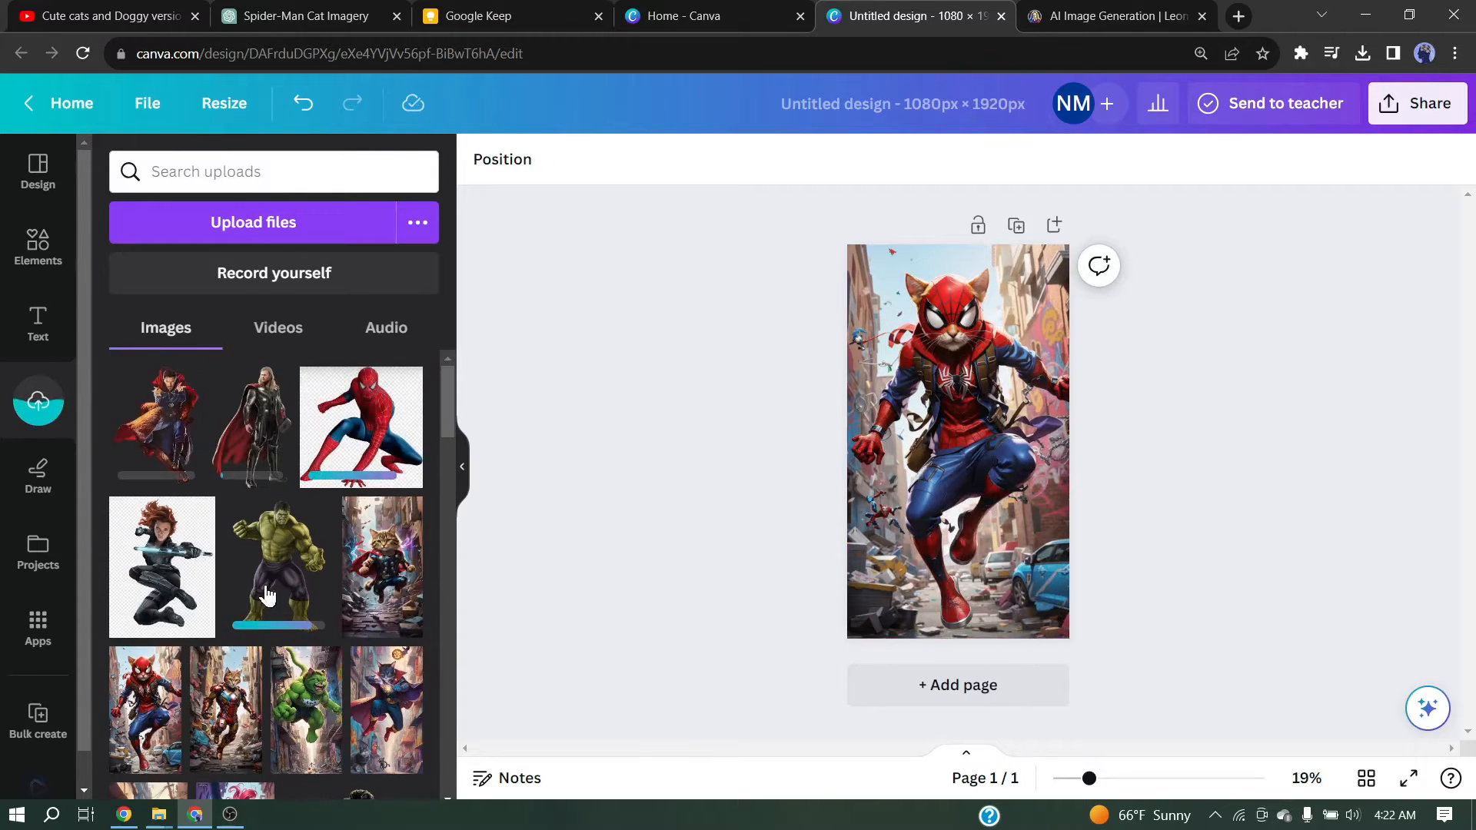
{"action": "left_click", "coordinate": [361, 428]}
{"action": "left_click_drag", "start_coordinate": [972, 436], "coordinate": [999, 517]}
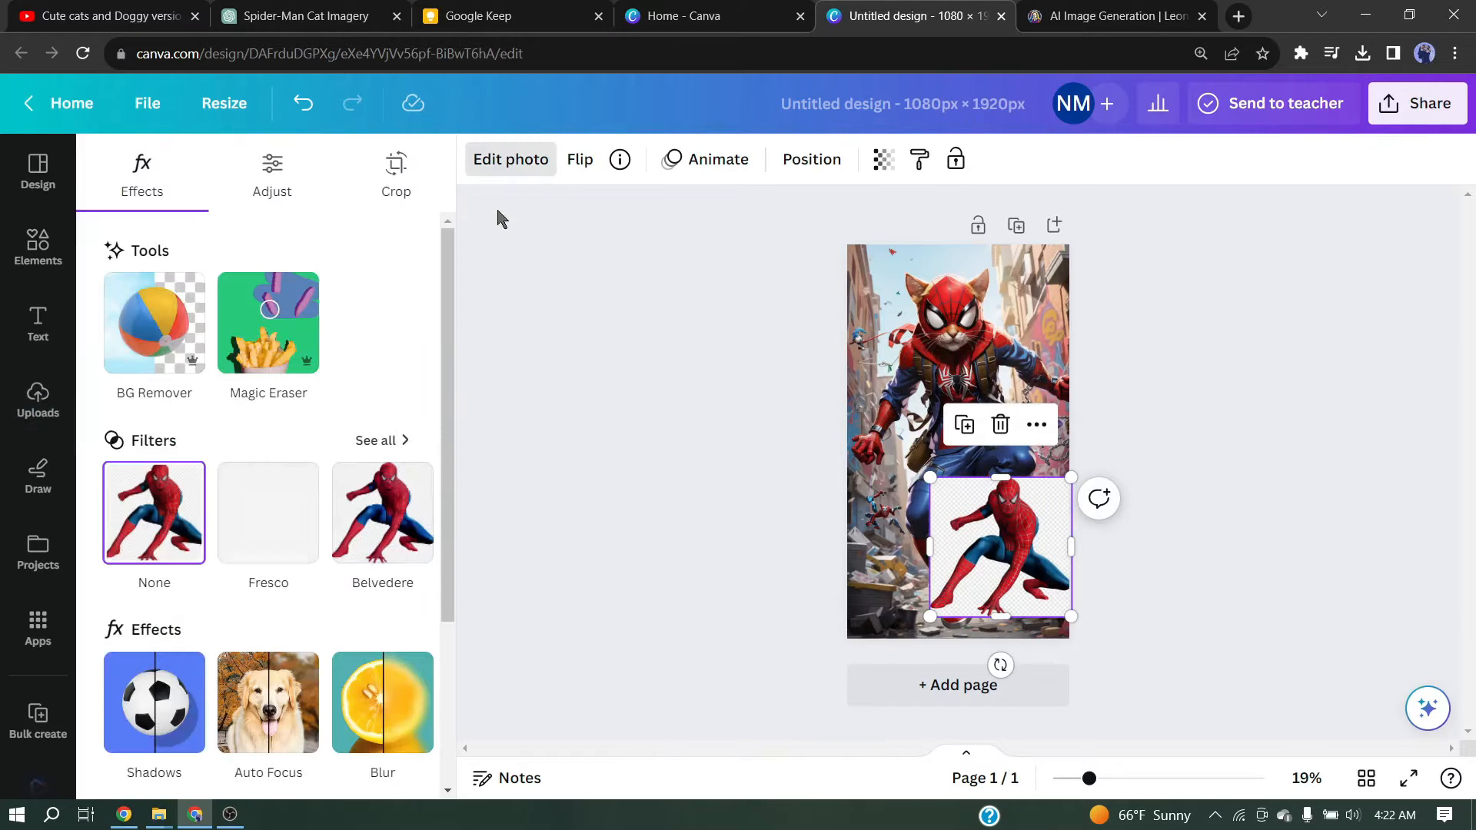
Remove the crouching Spider-Man picture's background, then resize and reposition it at the bottom of the page.
{"action": "left_click", "coordinate": [158, 326]}
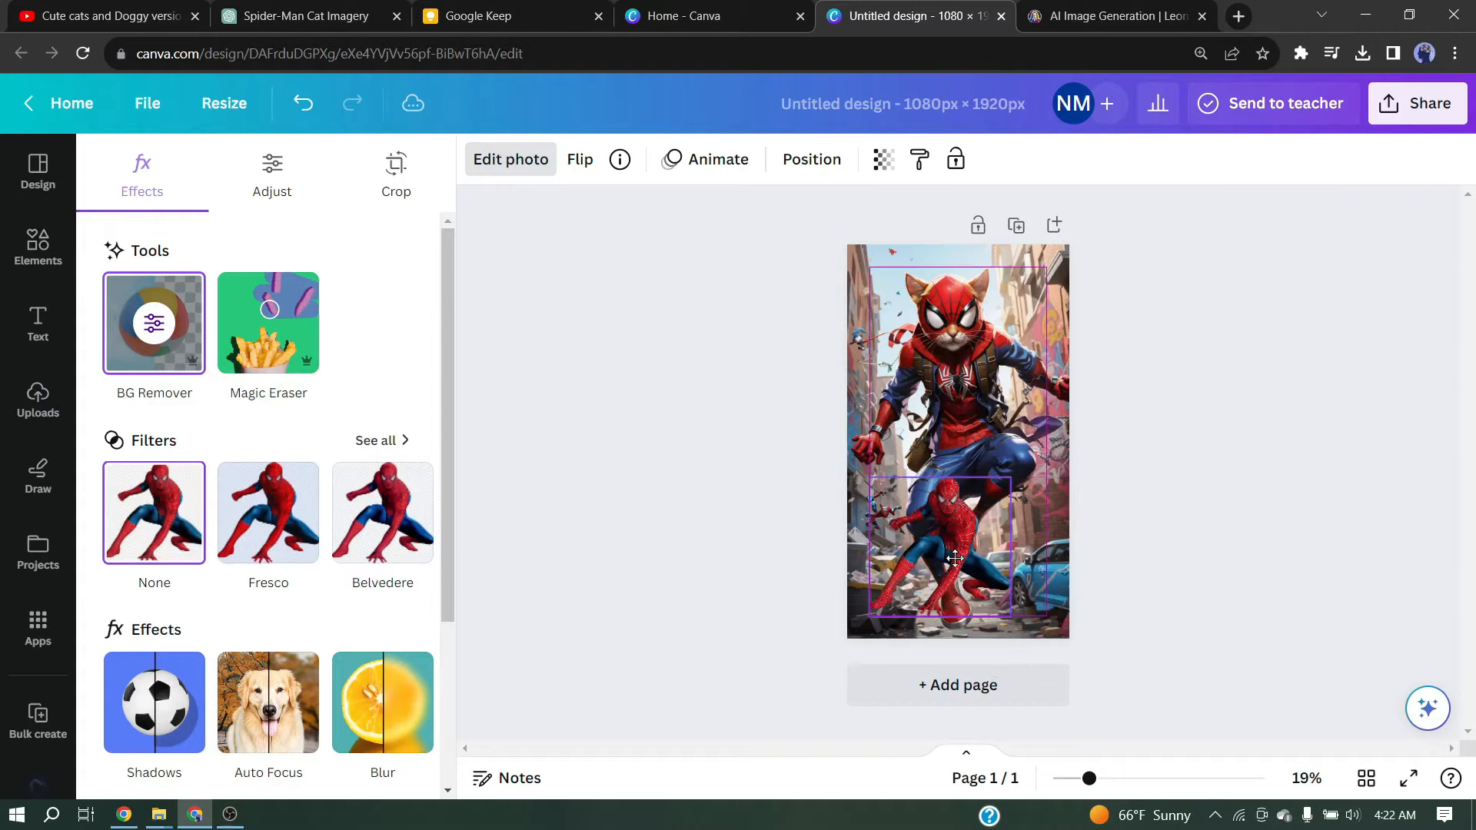
{"action": "left_click_drag", "start_coordinate": [955, 559], "coordinate": [999, 548]}
{"action": "left_click_drag", "start_coordinate": [1048, 624], "coordinate": [992, 590]}
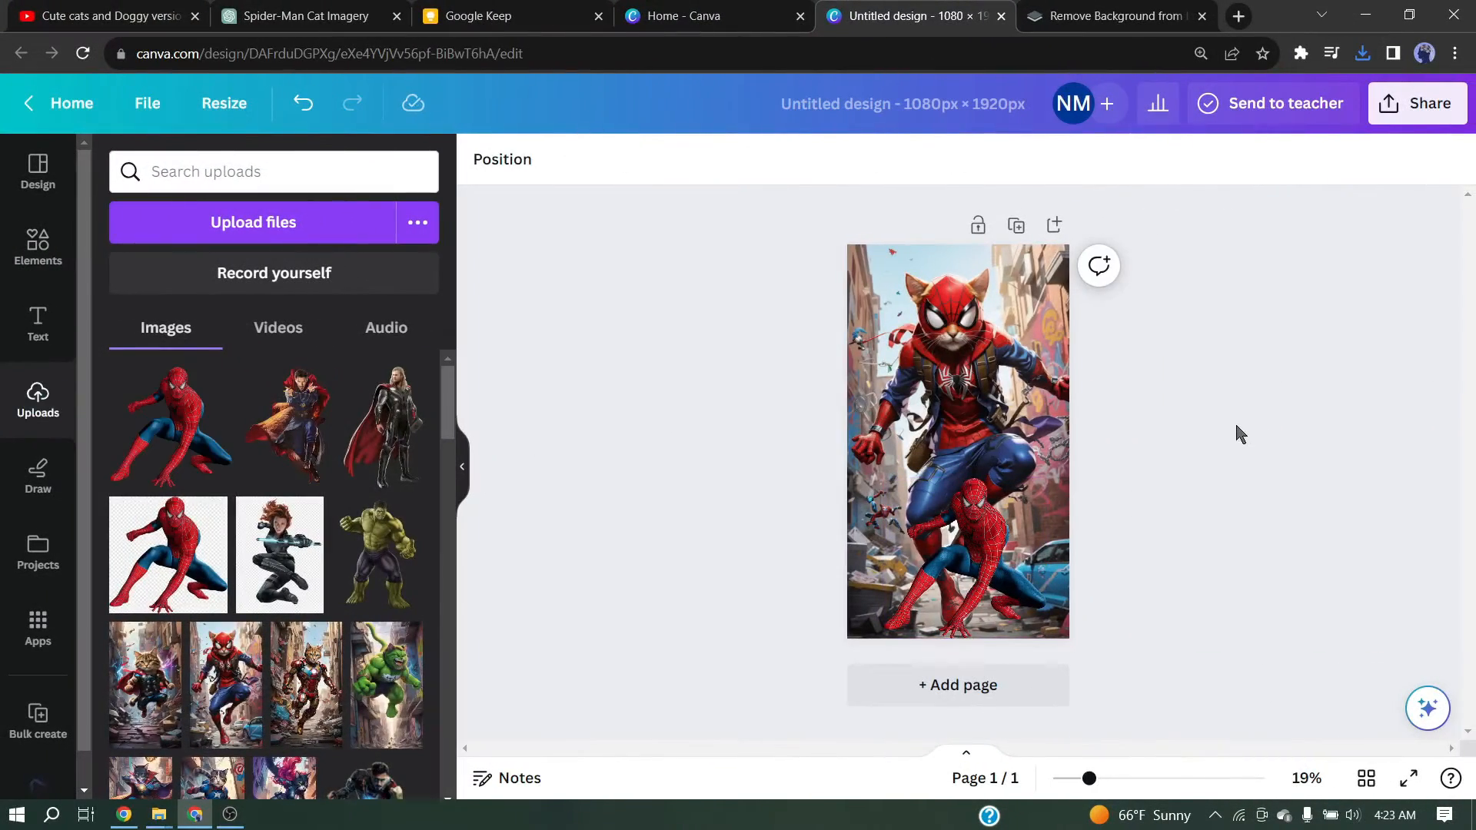
Add a second page and fill it with the Iron Man cat image.
{"action": "left_click", "coordinate": [951, 687]}
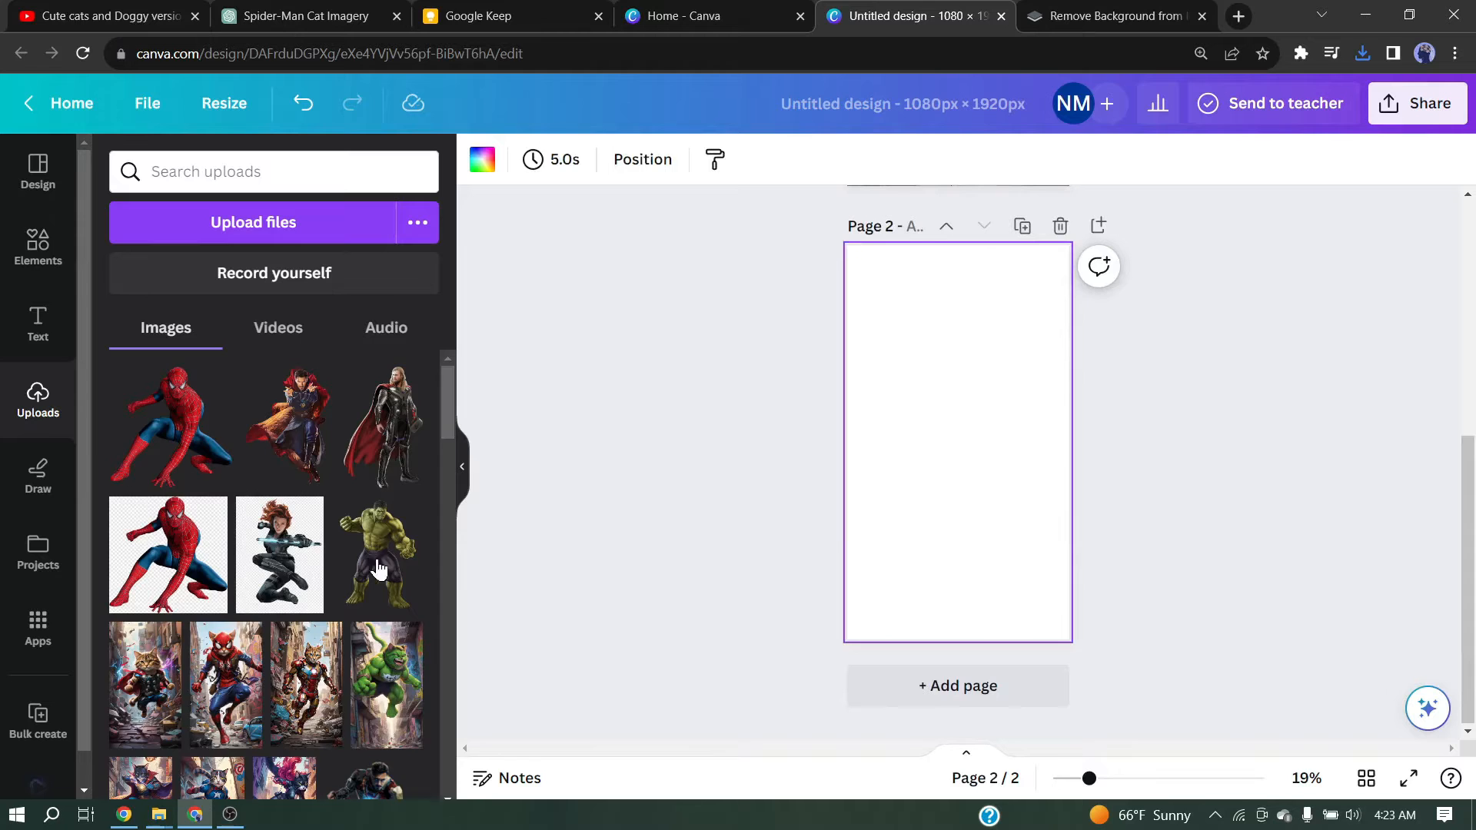
{"action": "scroll", "coordinate": [362, 575], "scroll_direction": "down", "scroll_amount": 3}
{"action": "left_click_drag", "start_coordinate": [306, 492], "coordinate": [1041, 566]}
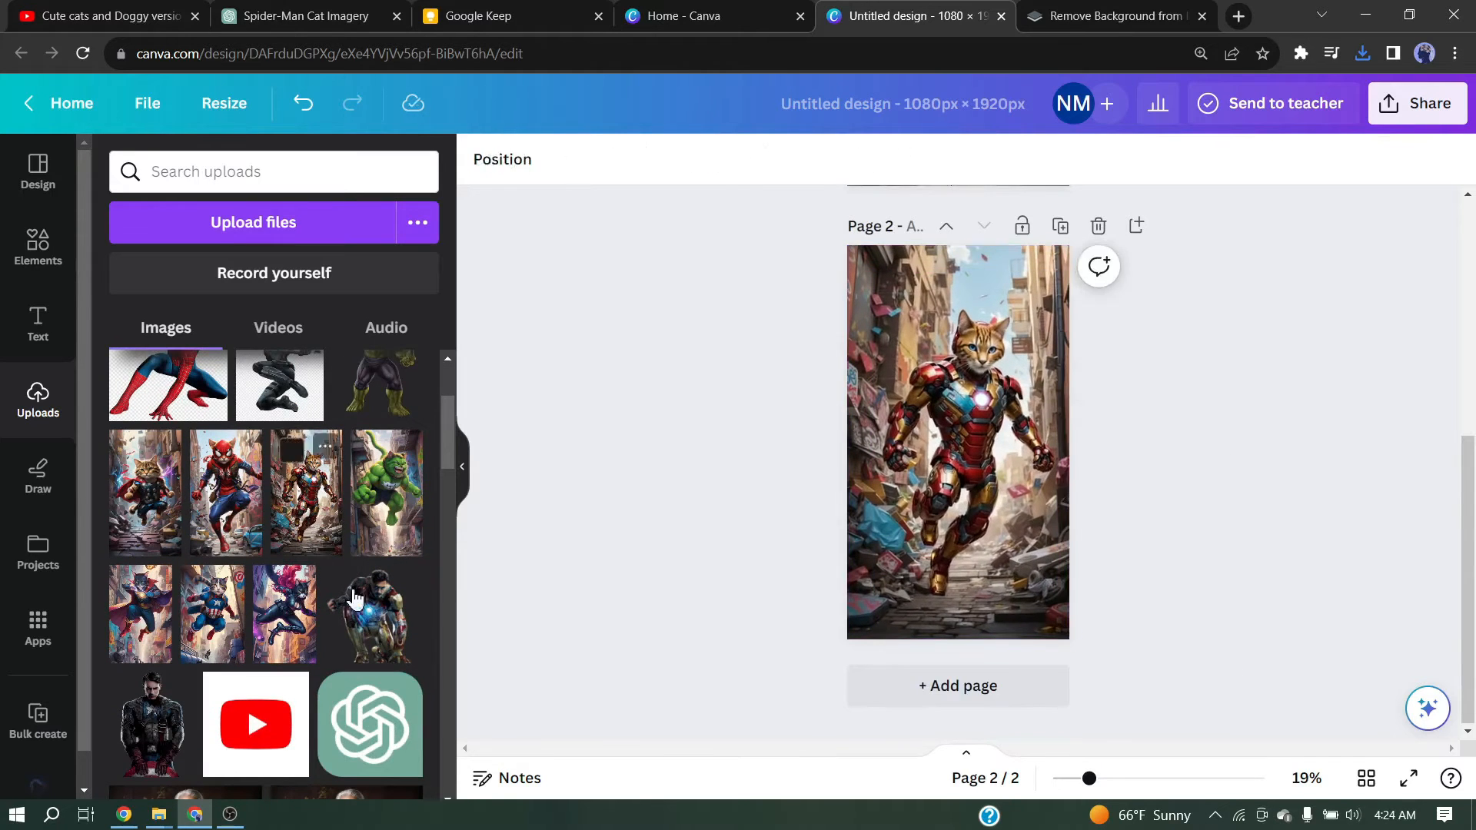
Build the remaining pages up to page 7, placing each character cutout over its matching cat image, ending with Thor.
{"action": "left_click", "coordinate": [958, 687]}
{"action": "scroll", "coordinate": [266, 585], "scroll_direction": "up", "scroll_amount": 1}
{"action": "left_click_drag", "start_coordinate": [385, 589], "coordinate": [1028, 469]}
{"action": "left_click", "coordinate": [957, 686]}
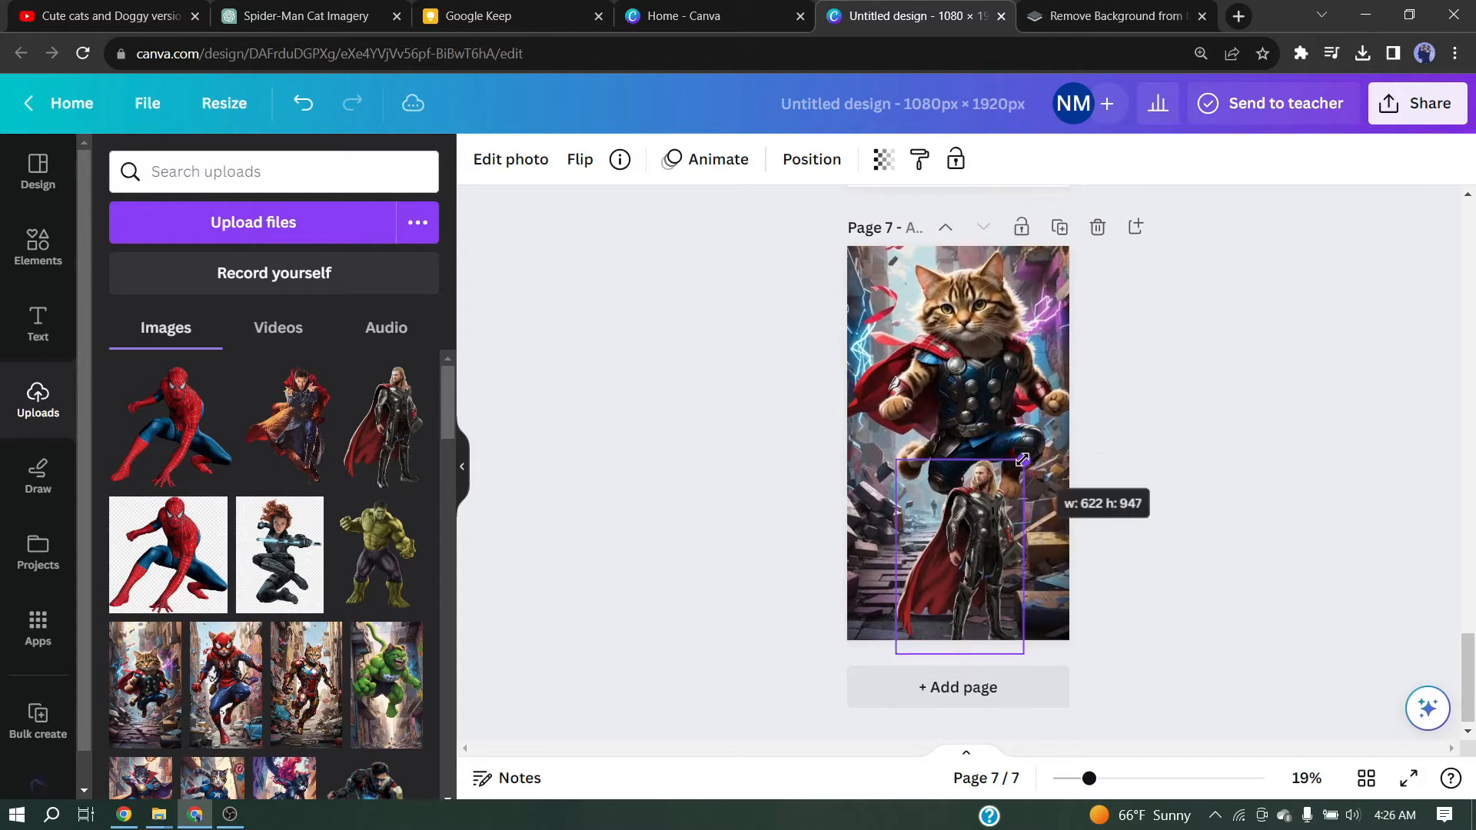
{"action": "left_click", "coordinate": [1275, 484]}
Open the design's download settings and set the file type to JPG.
{"action": "scroll", "coordinate": [1275, 484], "scroll_direction": "up", "scroll_amount": 20}
{"action": "left_click", "coordinate": [1418, 107]}
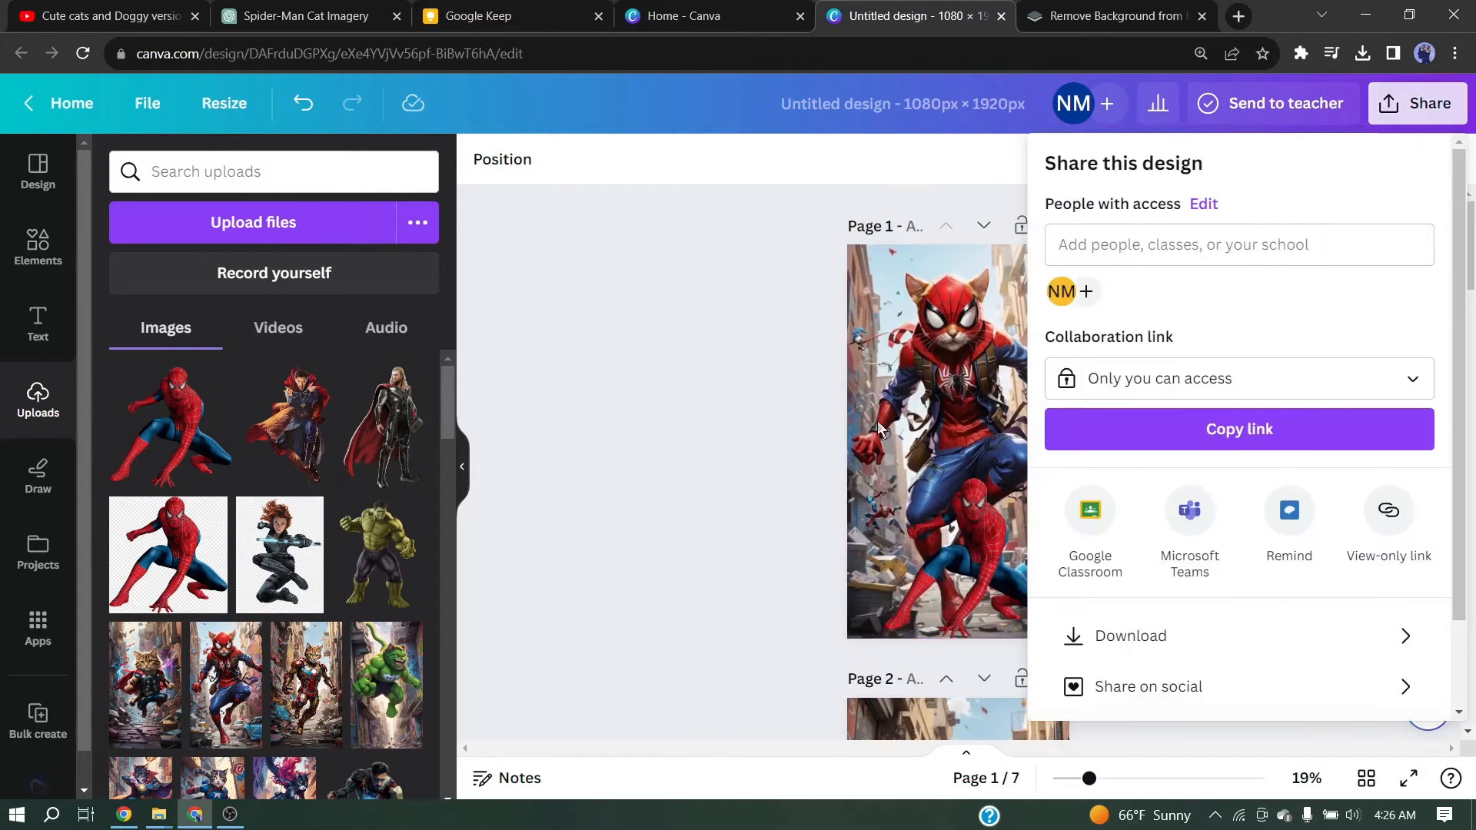
{"action": "left_click", "coordinate": [1166, 640]}
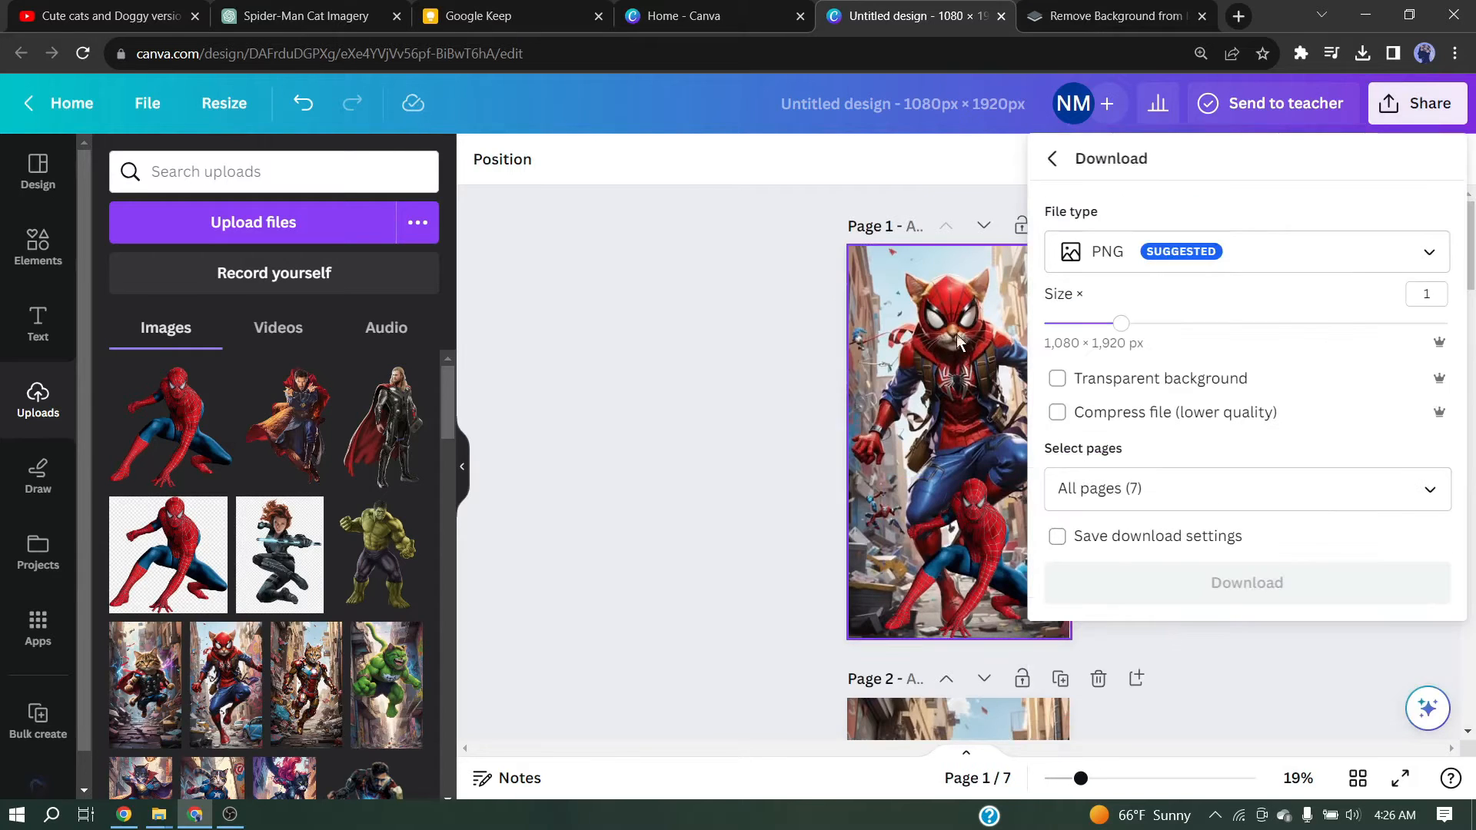
{"action": "left_click", "coordinate": [1301, 249]}
{"action": "left_click", "coordinate": [1199, 324]}
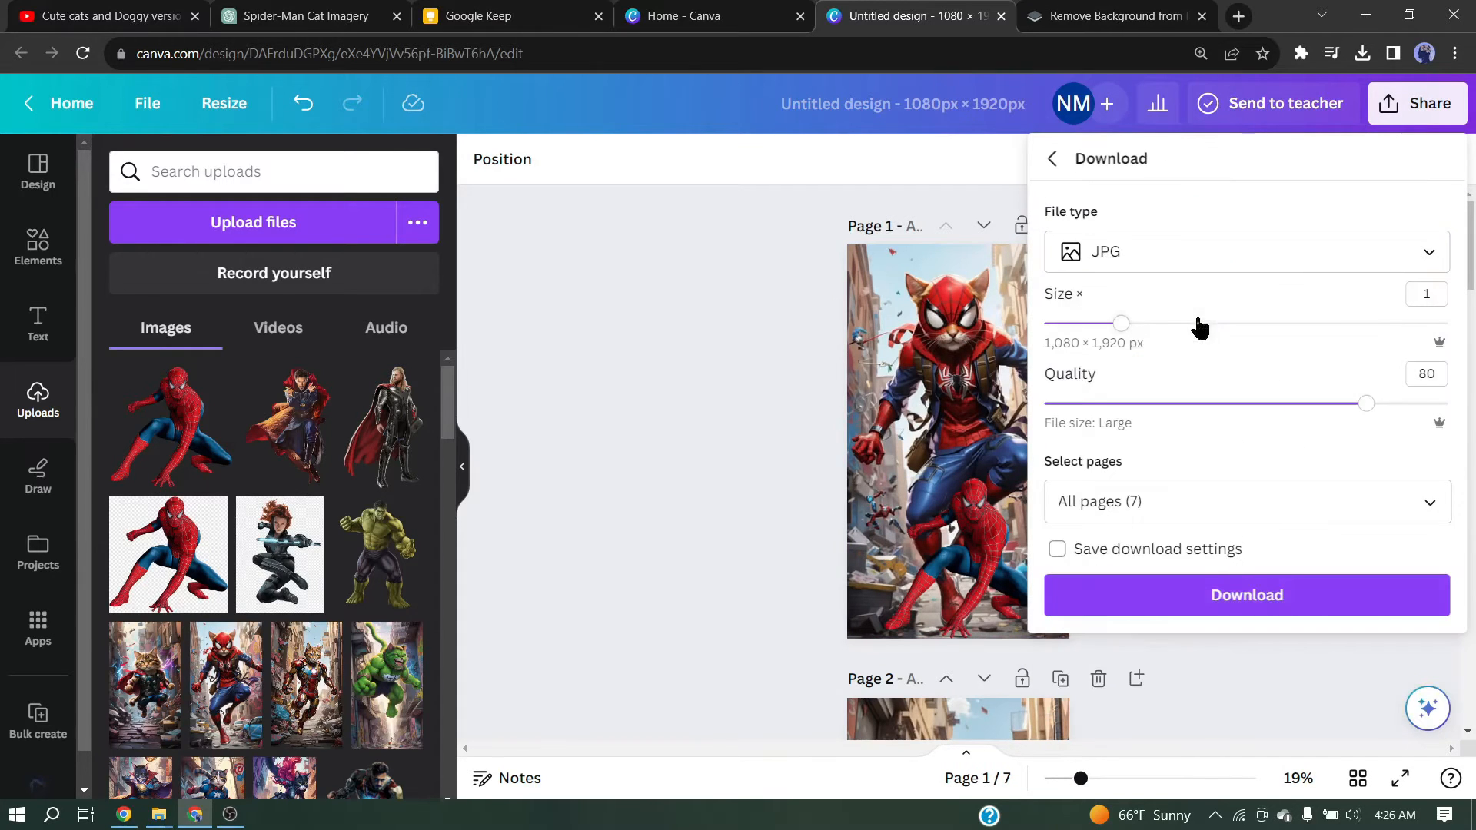
Review the page selection, keep all 7 pages and download the design.
{"action": "left_click", "coordinate": [1429, 504]}
{"action": "scroll", "coordinate": [1226, 309], "scroll_direction": "down", "scroll_amount": 5}
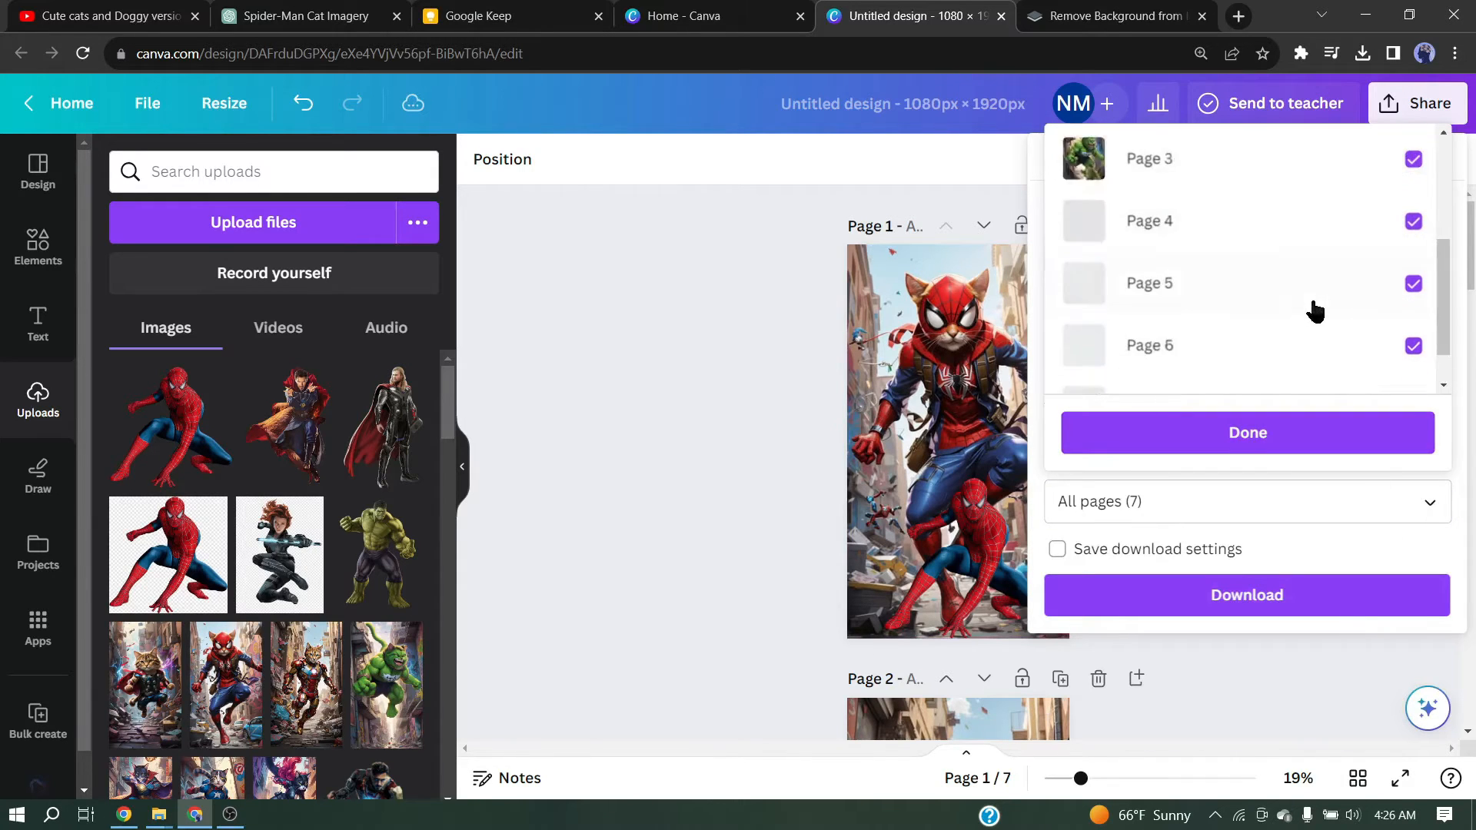
{"action": "scroll", "coordinate": [1202, 306], "scroll_direction": "up", "scroll_amount": 5}
{"action": "left_click", "coordinate": [1284, 450]}
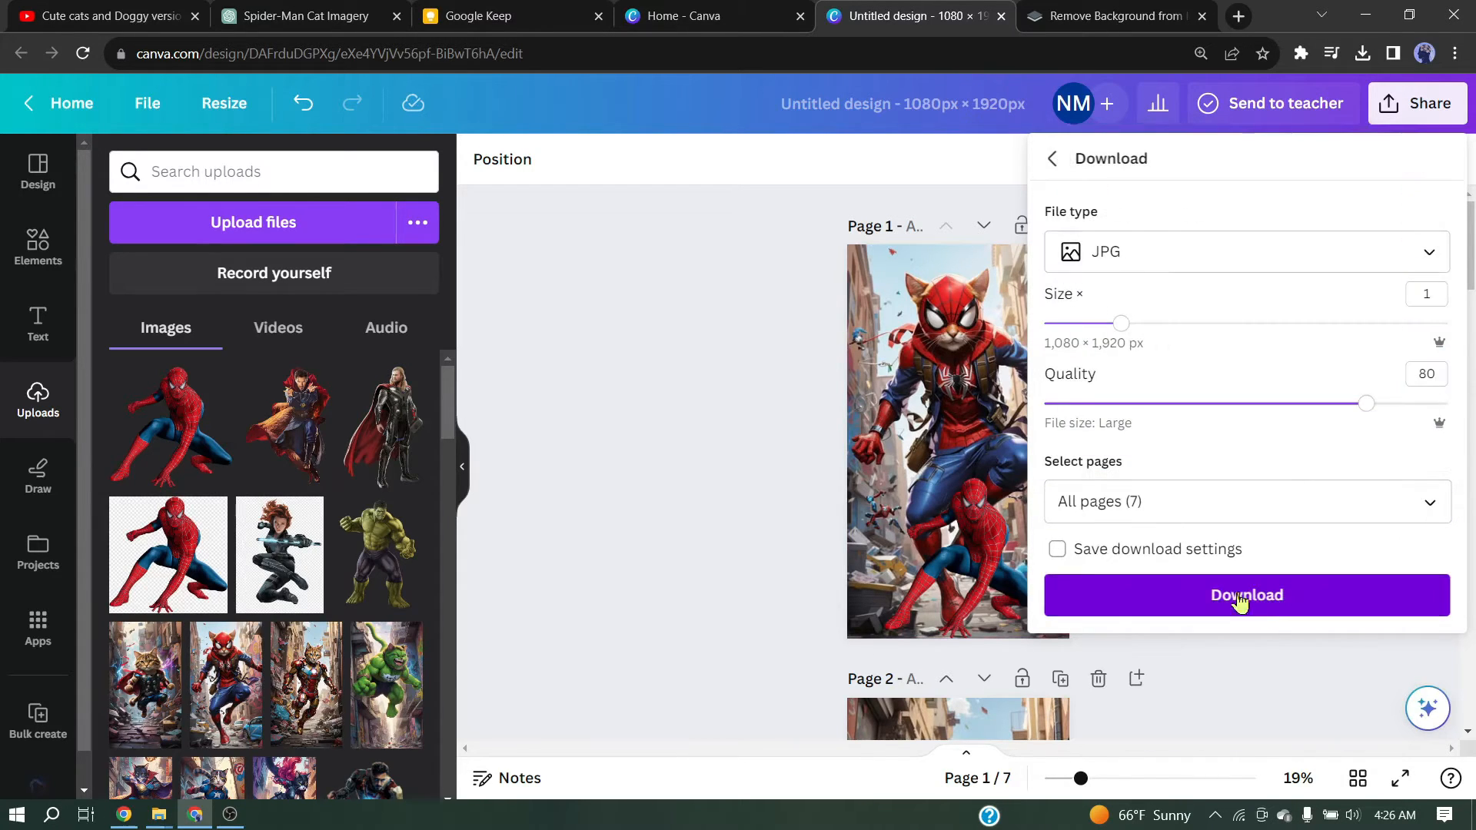
{"action": "left_click", "coordinate": [1238, 601]}
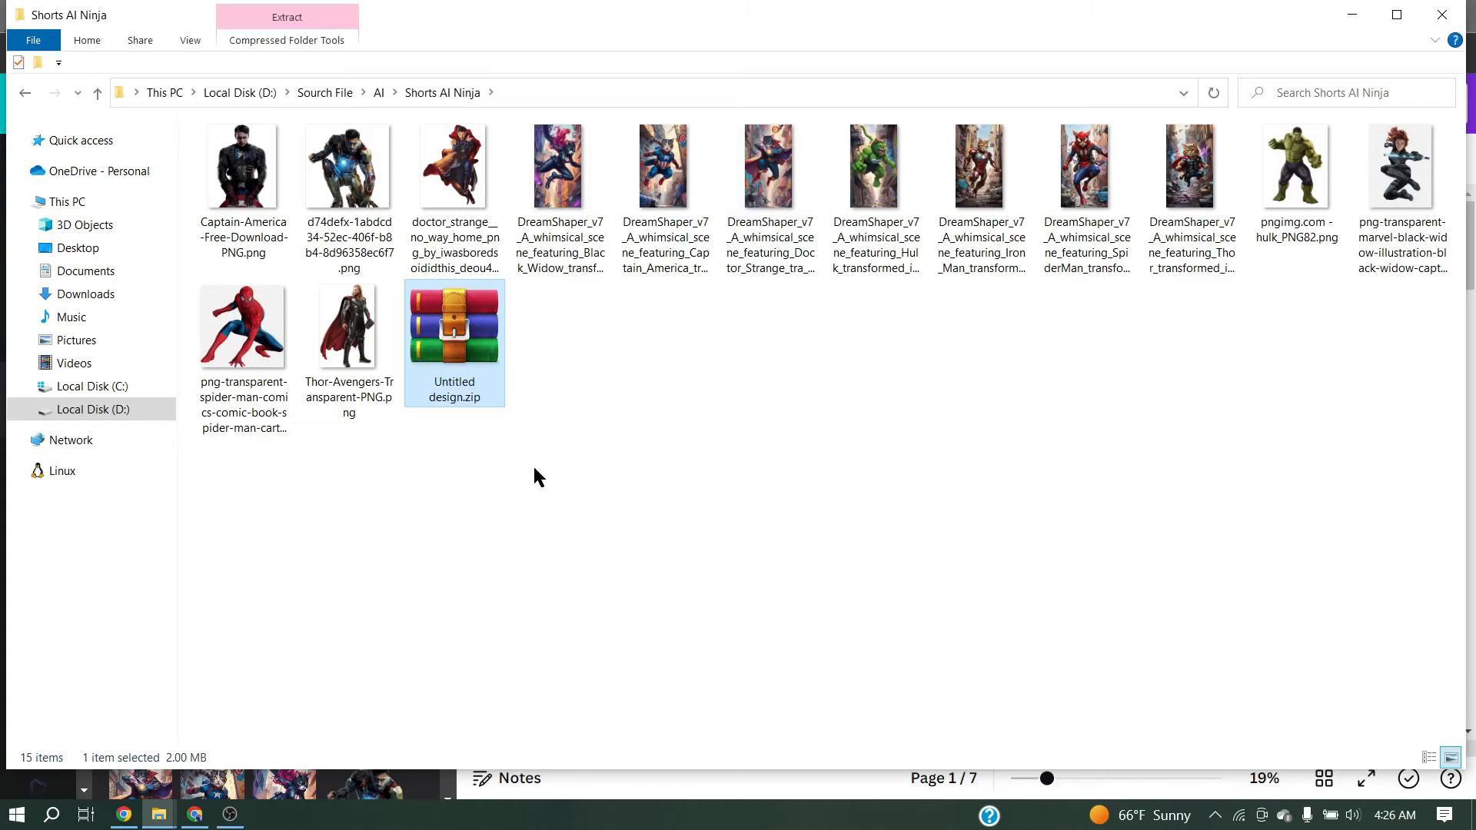
Extract Untitled design.zip directly into the Shorts AI Ninja folder.
{"action": "left_click", "coordinate": [535, 469]}
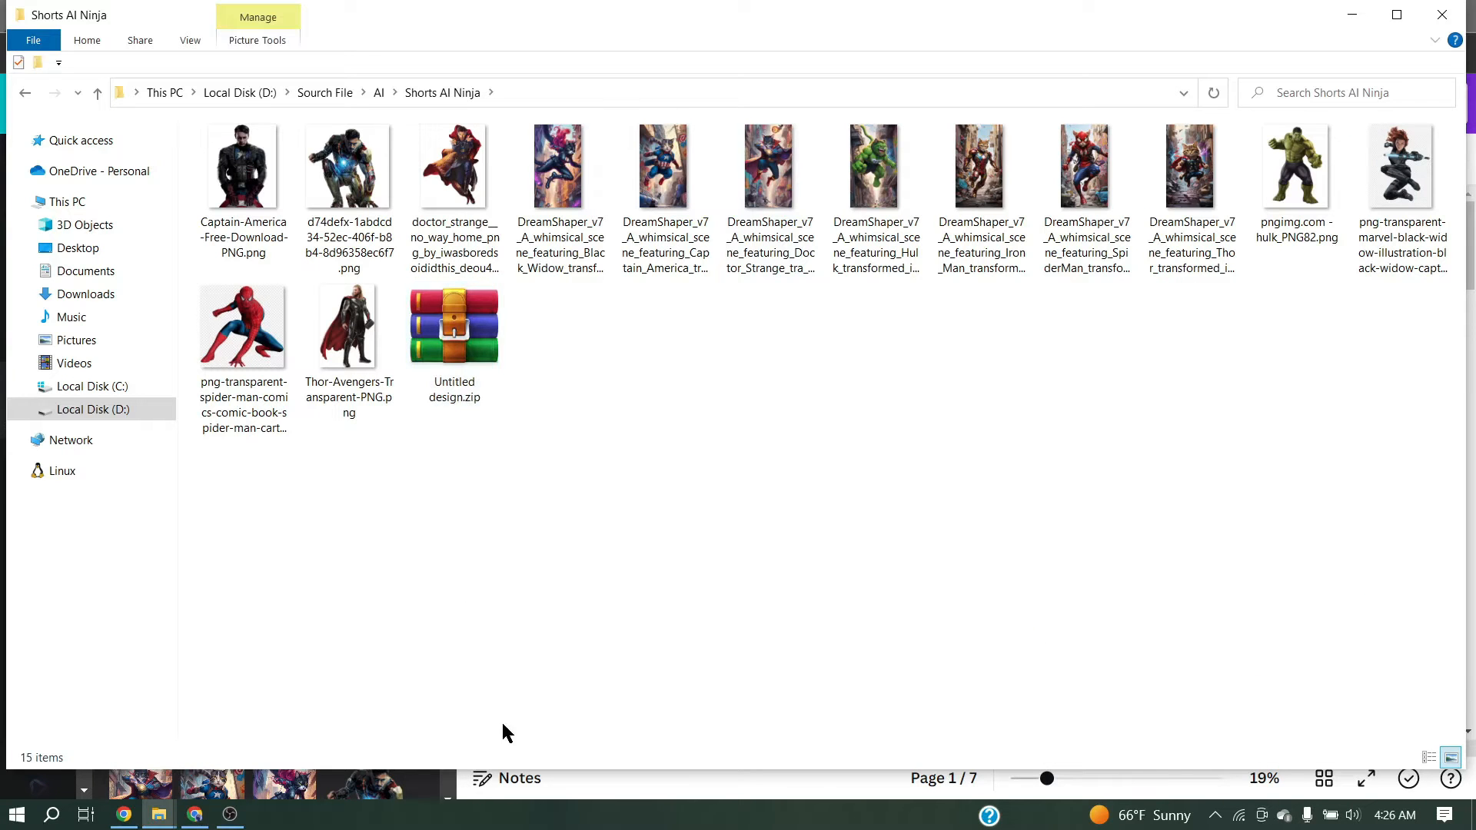
{"action": "right_click", "coordinate": [482, 346]}
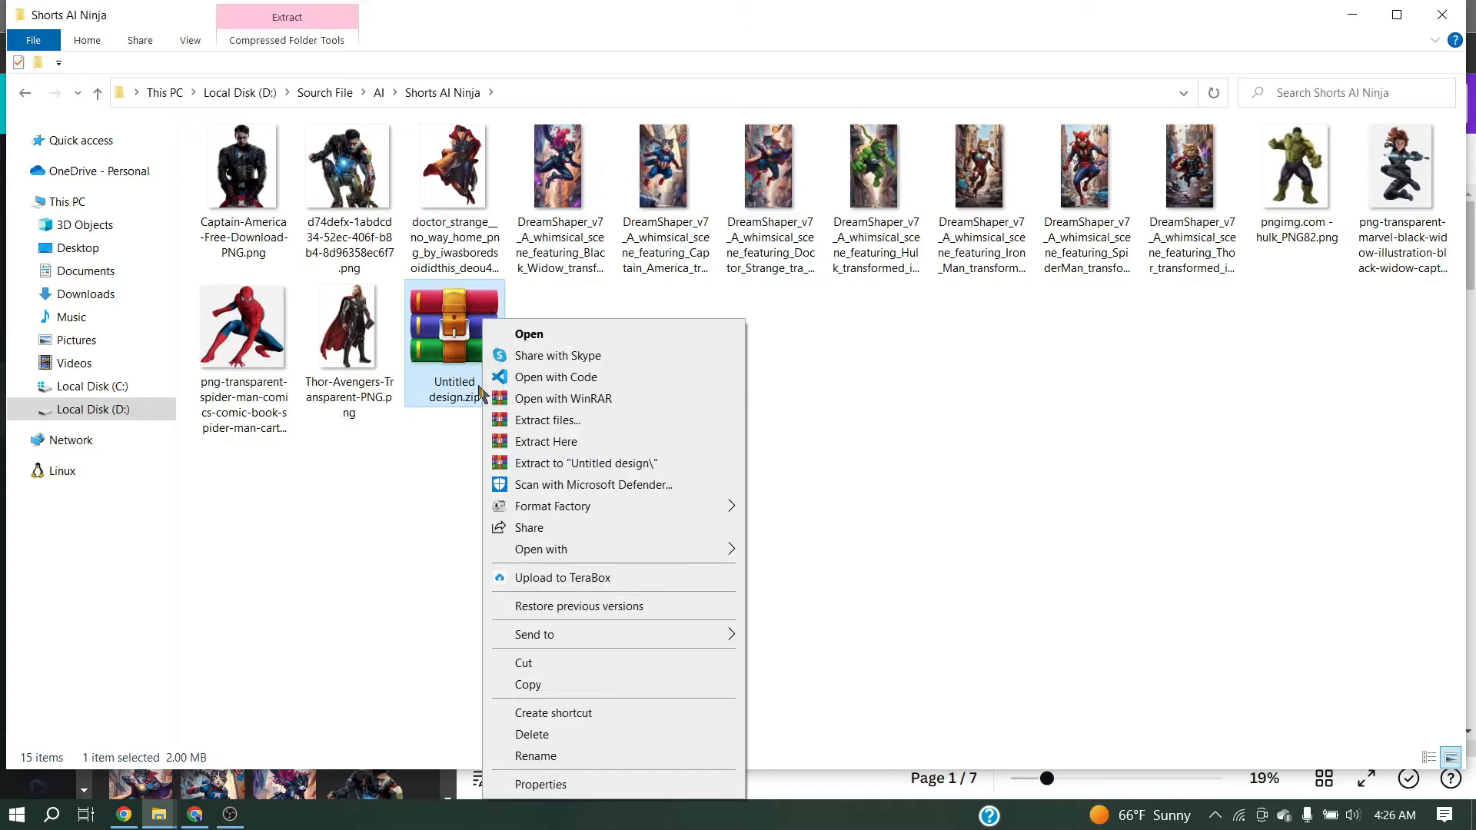
{"action": "left_click", "coordinate": [608, 439]}
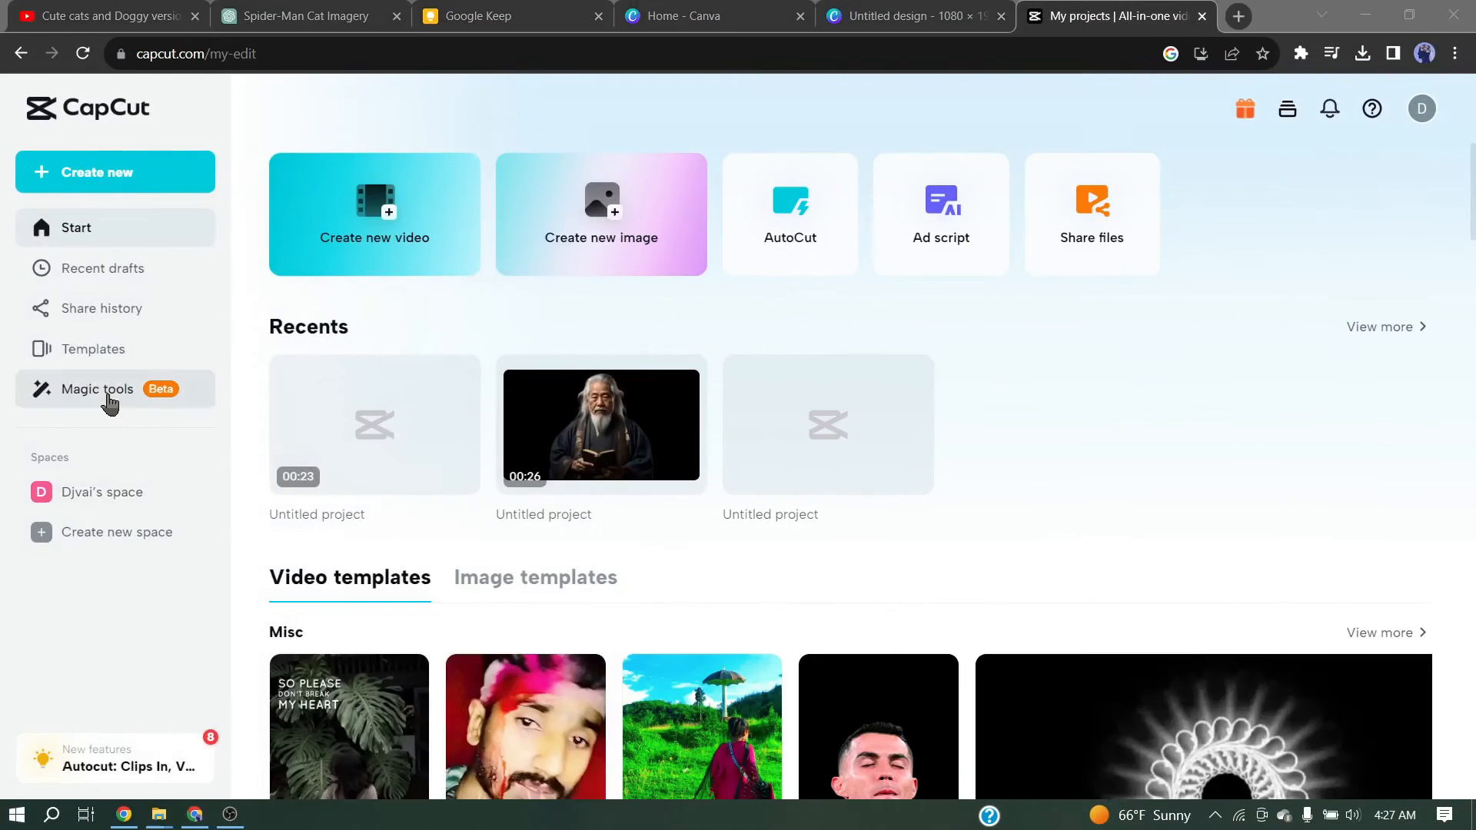
Switch to CapCut, import images 1.jpg to 7.jpg and add all seven in order to the timeline.
{"action": "left_click", "coordinate": [110, 404]}
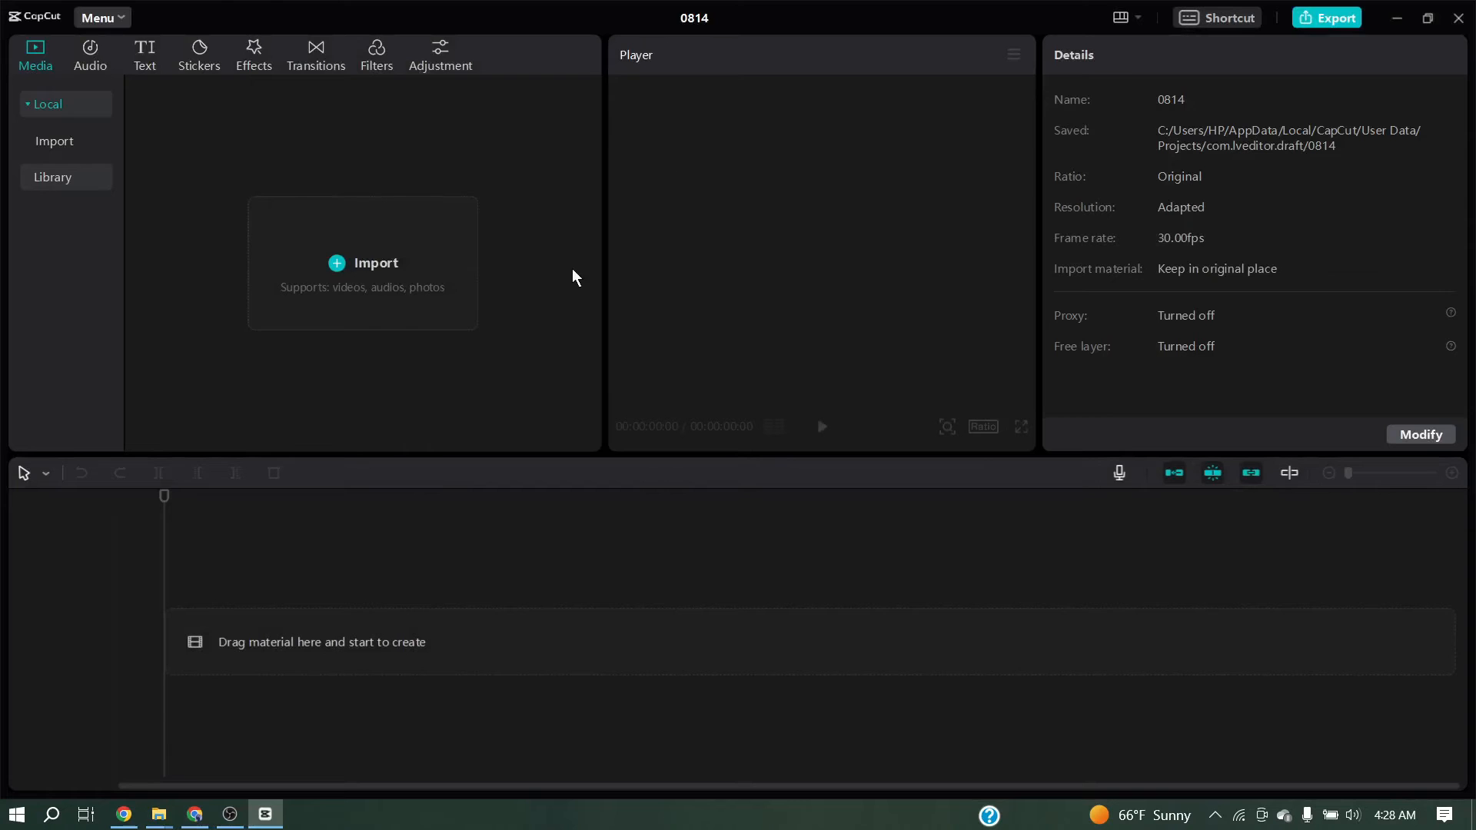
{"action": "left_click", "coordinate": [365, 271]}
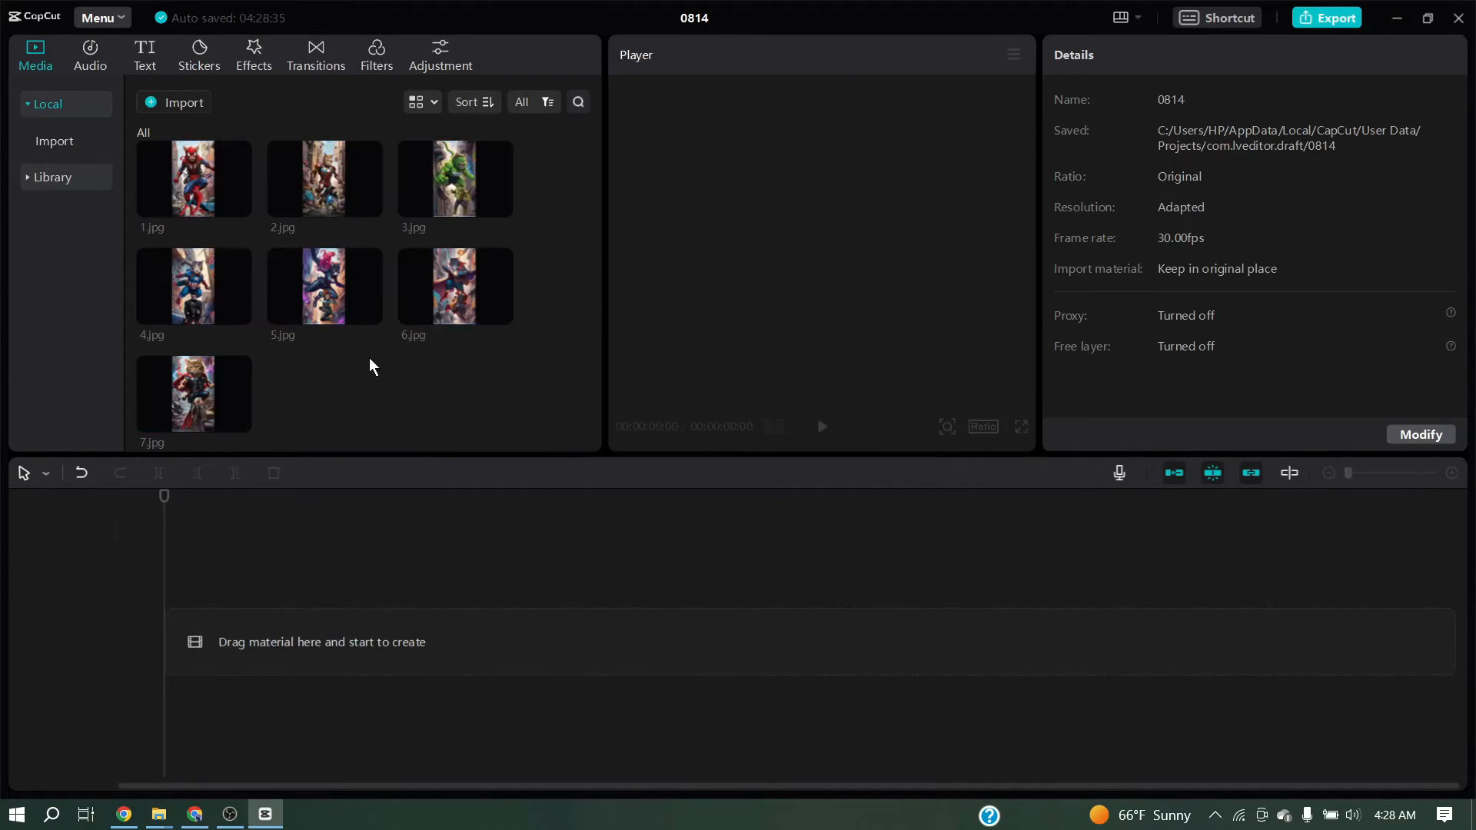
{"action": "left_click", "coordinate": [240, 201]}
{"action": "left_click", "coordinate": [371, 202]}
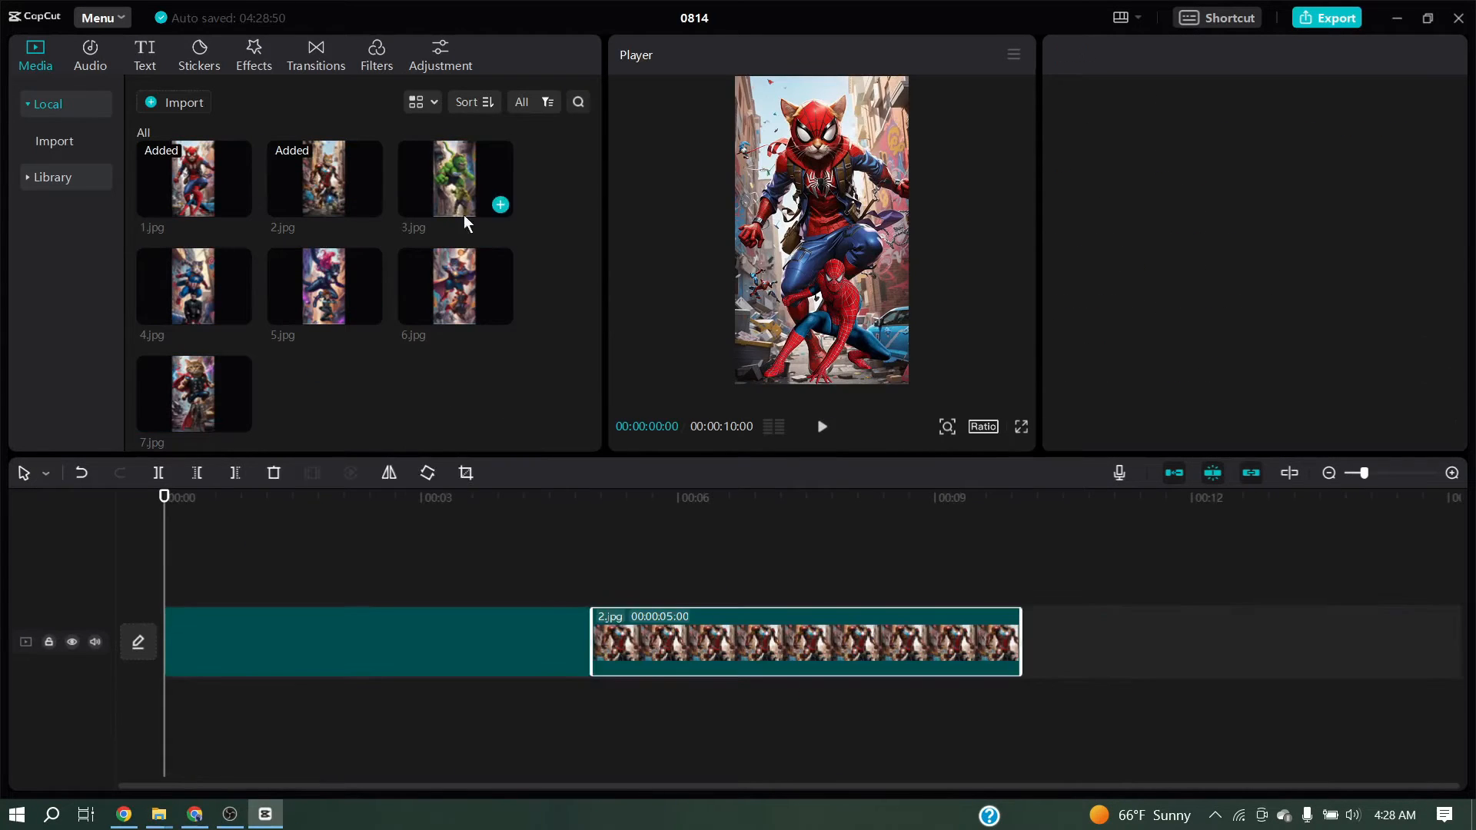
{"action": "left_click", "coordinate": [500, 201]}
{"action": "left_click_drag", "start_coordinate": [900, 787], "coordinate": [1261, 787]}
{"action": "left_click", "coordinate": [500, 309]}
{"action": "left_click", "coordinate": [235, 418]}
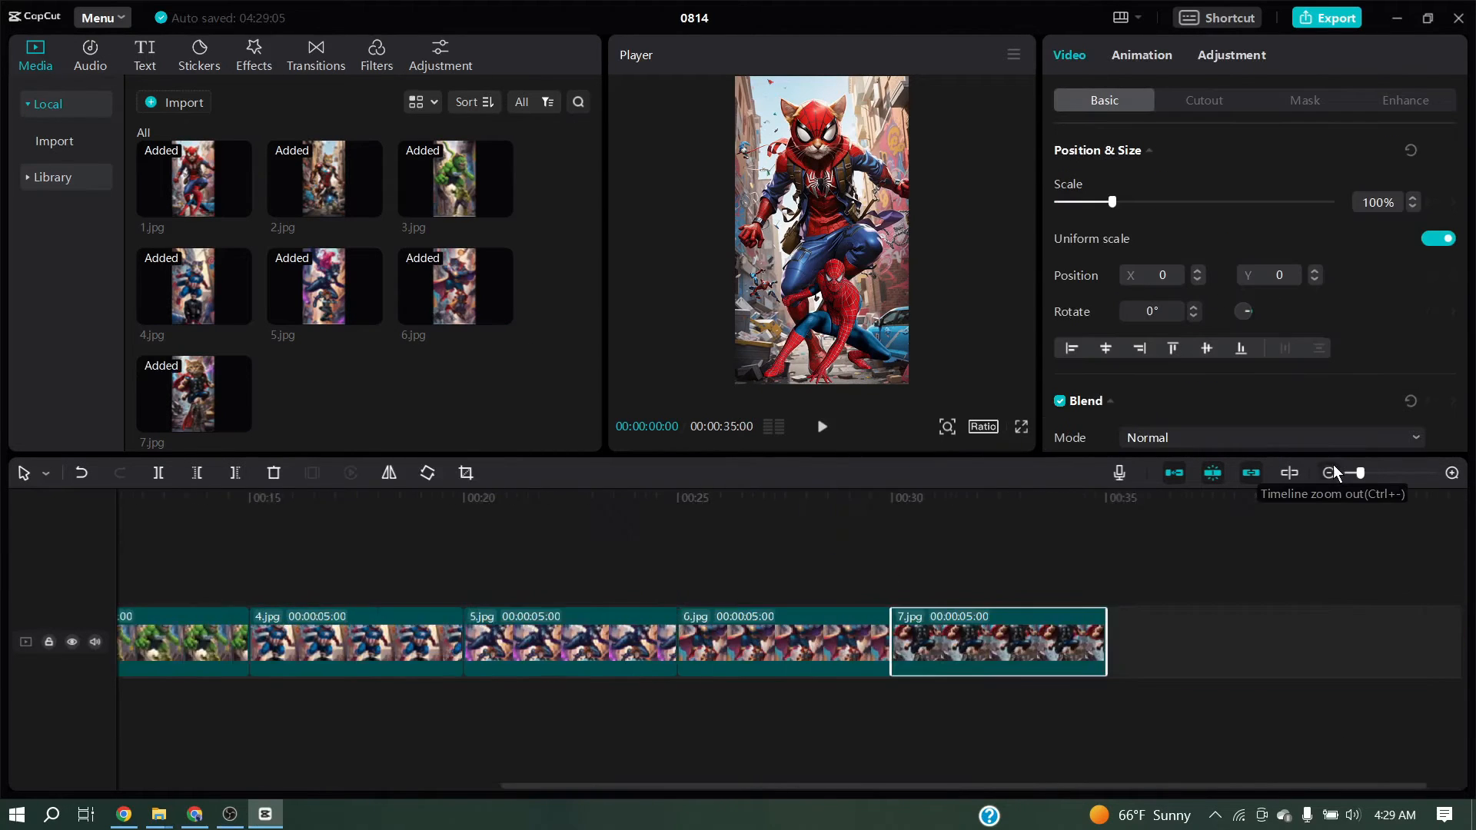
Apply the first Combo animation to the 1.jpg Spider-Man clip and play it back.
{"action": "left_click", "coordinate": [1452, 473]}
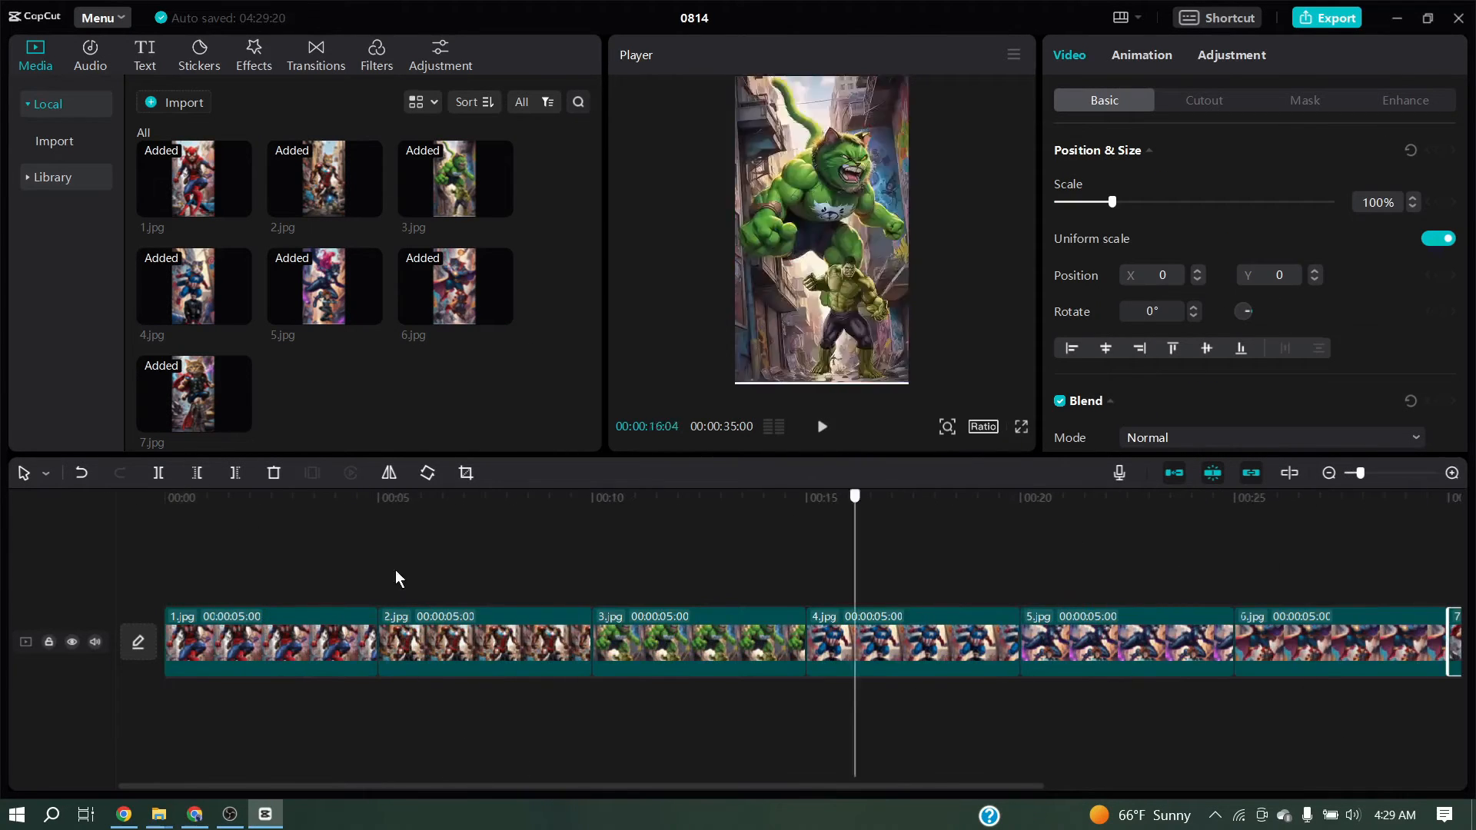
{"action": "left_click", "coordinate": [838, 300]}
{"action": "left_click", "coordinate": [1145, 59]}
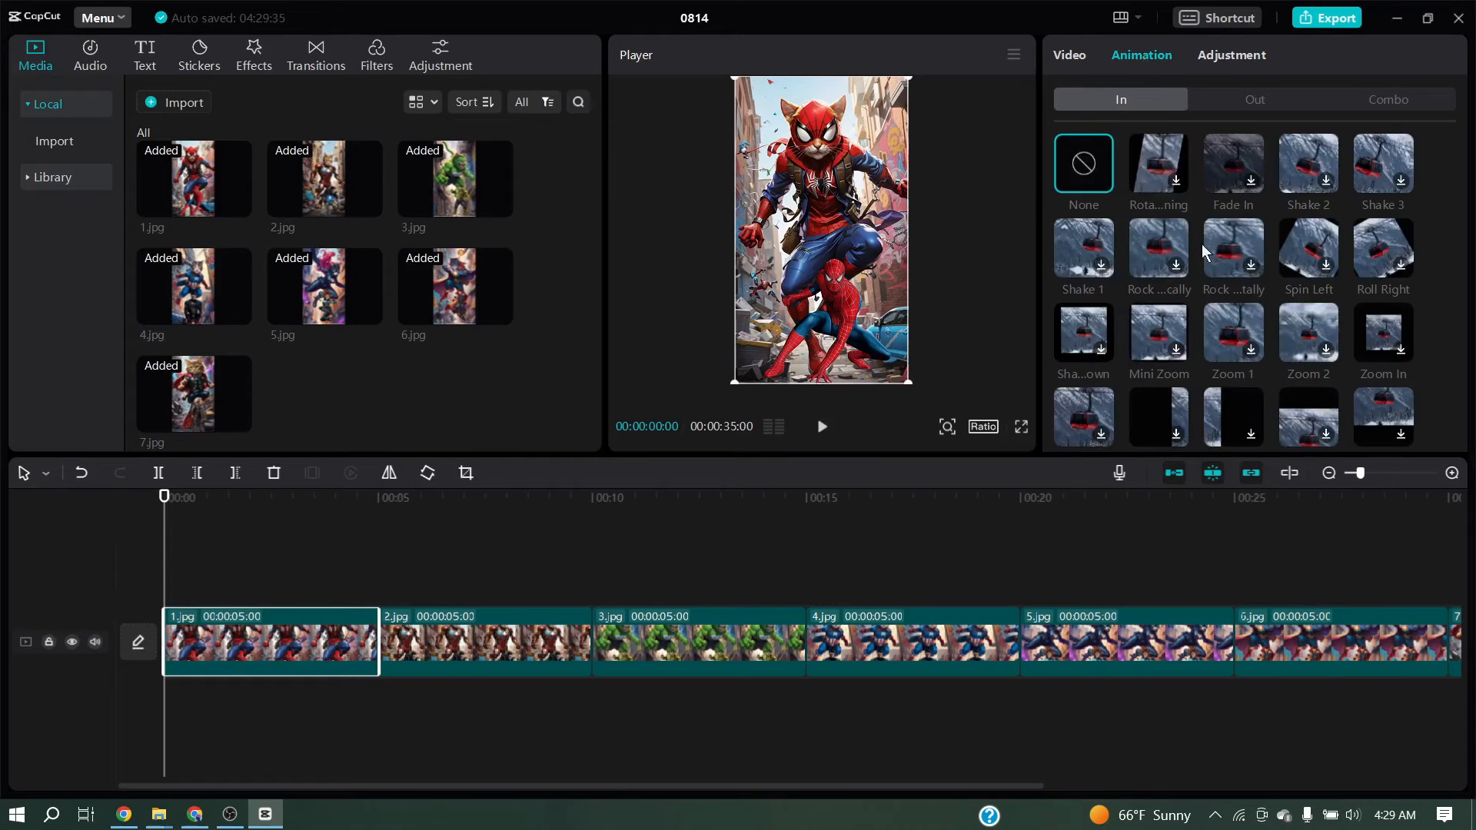
{"action": "left_click", "coordinate": [1383, 106]}
{"action": "left_click", "coordinate": [1158, 163]}
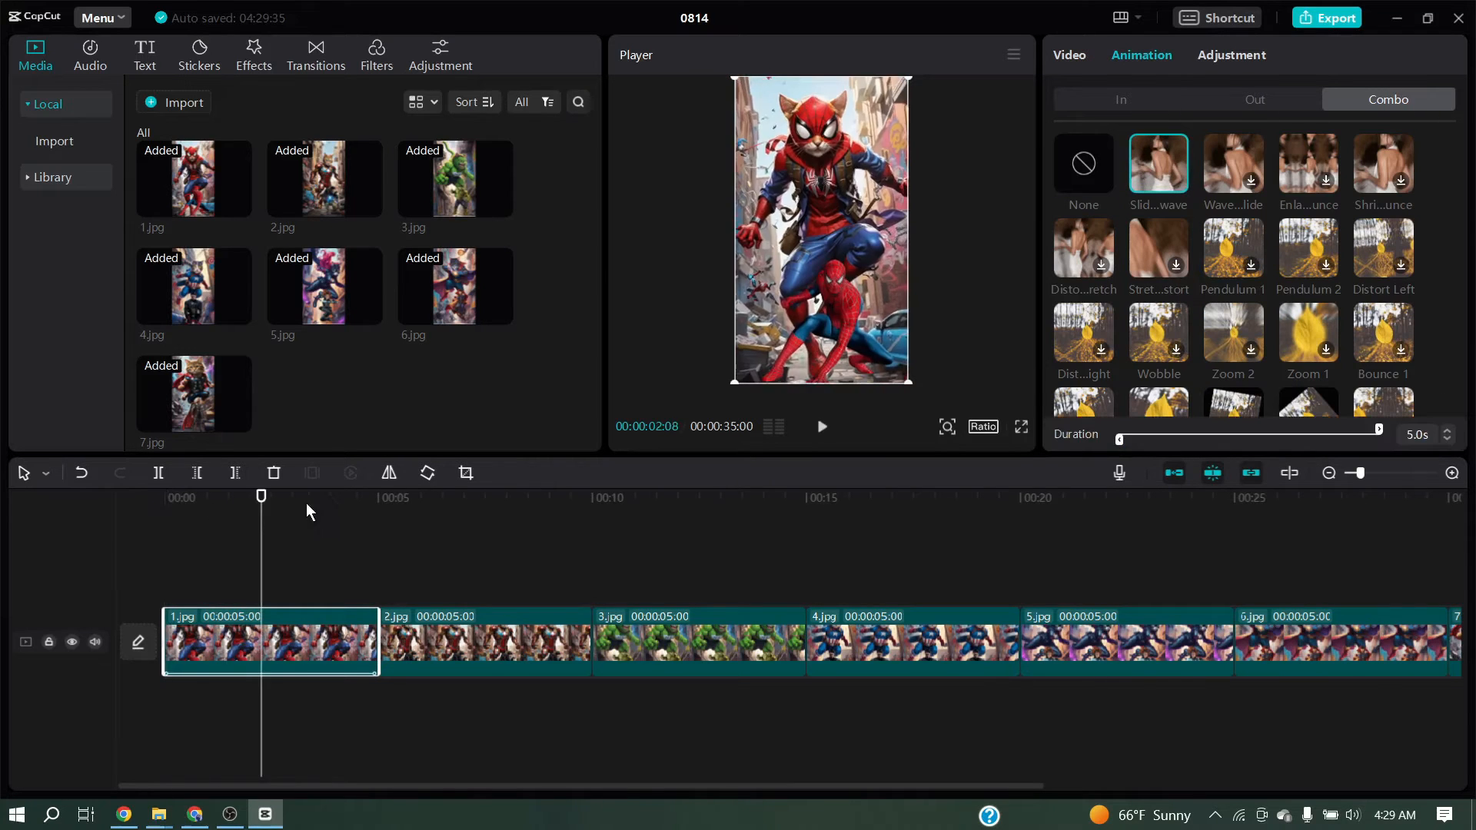
{"action": "left_click", "coordinate": [823, 428]}
{"action": "left_click", "coordinate": [824, 431]}
Browse the transition categories and add a Camera transition between the 1.jpg and 2.jpg clips.
{"action": "left_click", "coordinate": [316, 57]}
{"action": "left_click", "coordinate": [56, 188]}
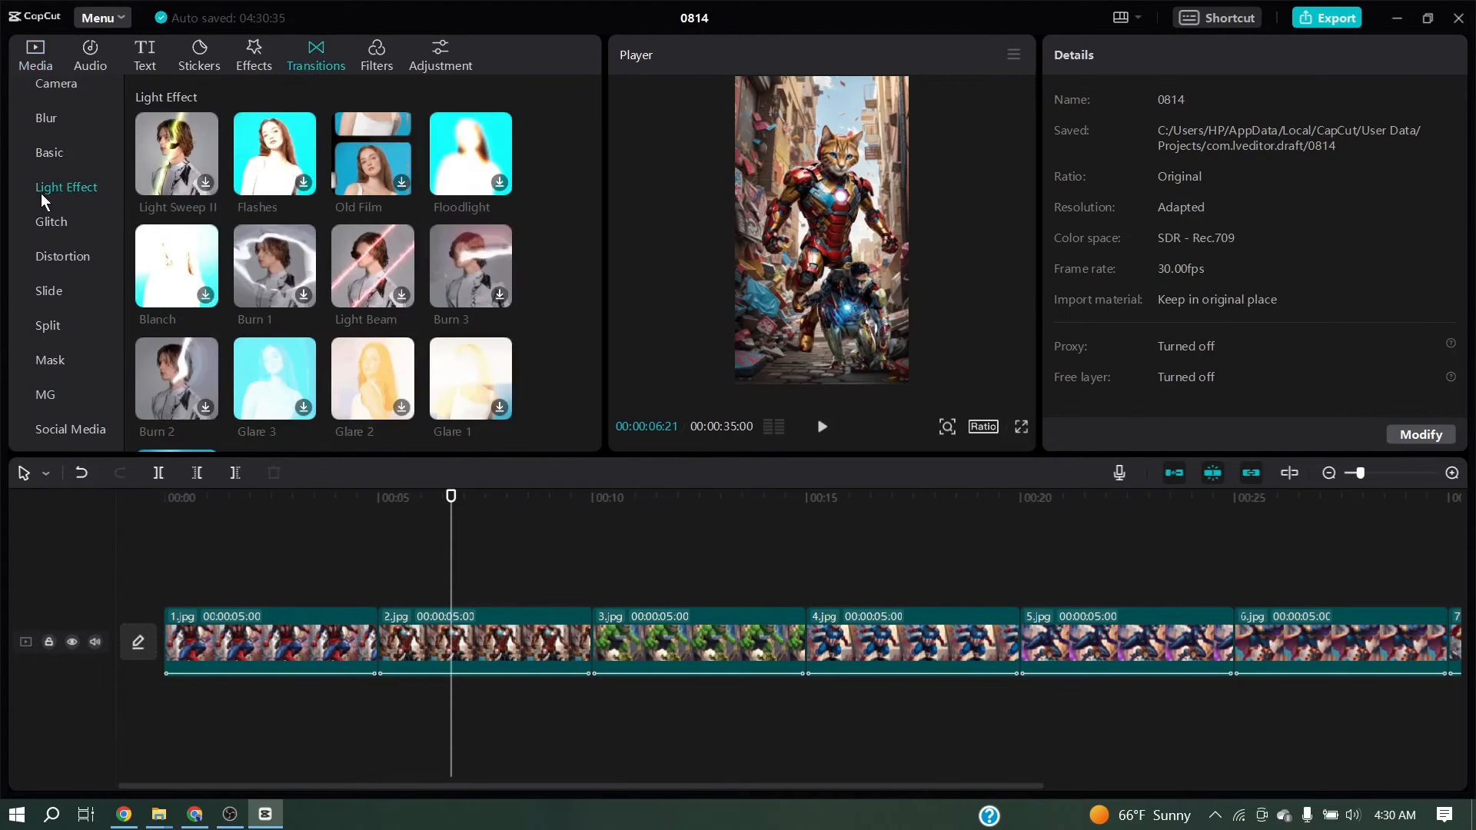
{"action": "scroll", "coordinate": [46, 192], "scroll_direction": "up", "scroll_amount": 2}
{"action": "left_click", "coordinate": [60, 178]}
{"action": "left_click_drag", "start_coordinate": [382, 151], "coordinate": [368, 648]}
{"action": "left_click", "coordinate": [859, 463]}
Browse the music library and preview "mellow bounce" from the SlipStream category.
{"action": "left_click", "coordinate": [90, 58]}
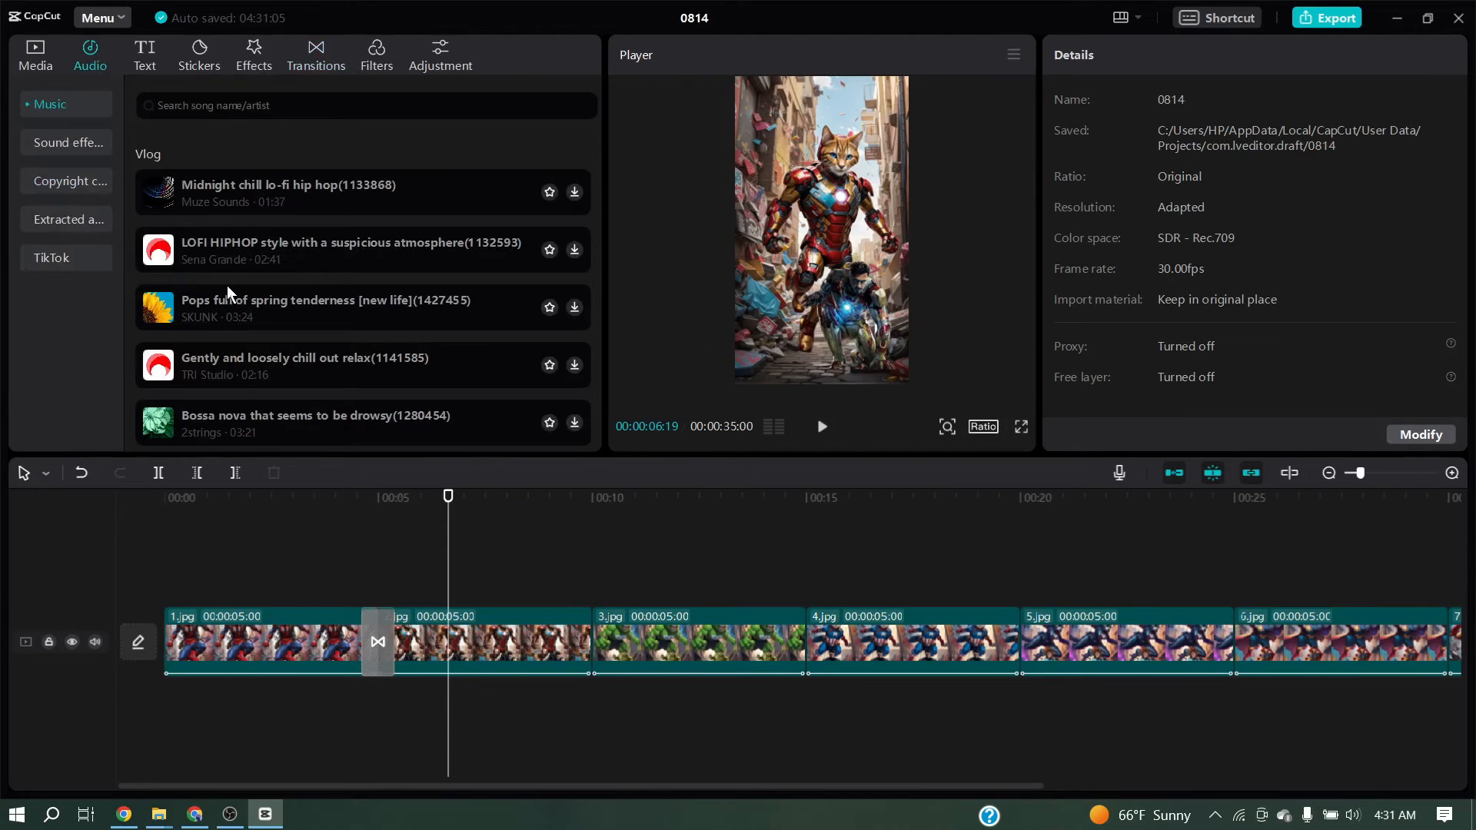
{"action": "left_click", "coordinate": [228, 285]}
{"action": "scroll", "coordinate": [56, 326], "scroll_direction": "down", "scroll_amount": 3}
{"action": "left_click", "coordinate": [65, 210]}
{"action": "left_click", "coordinate": [156, 184]}
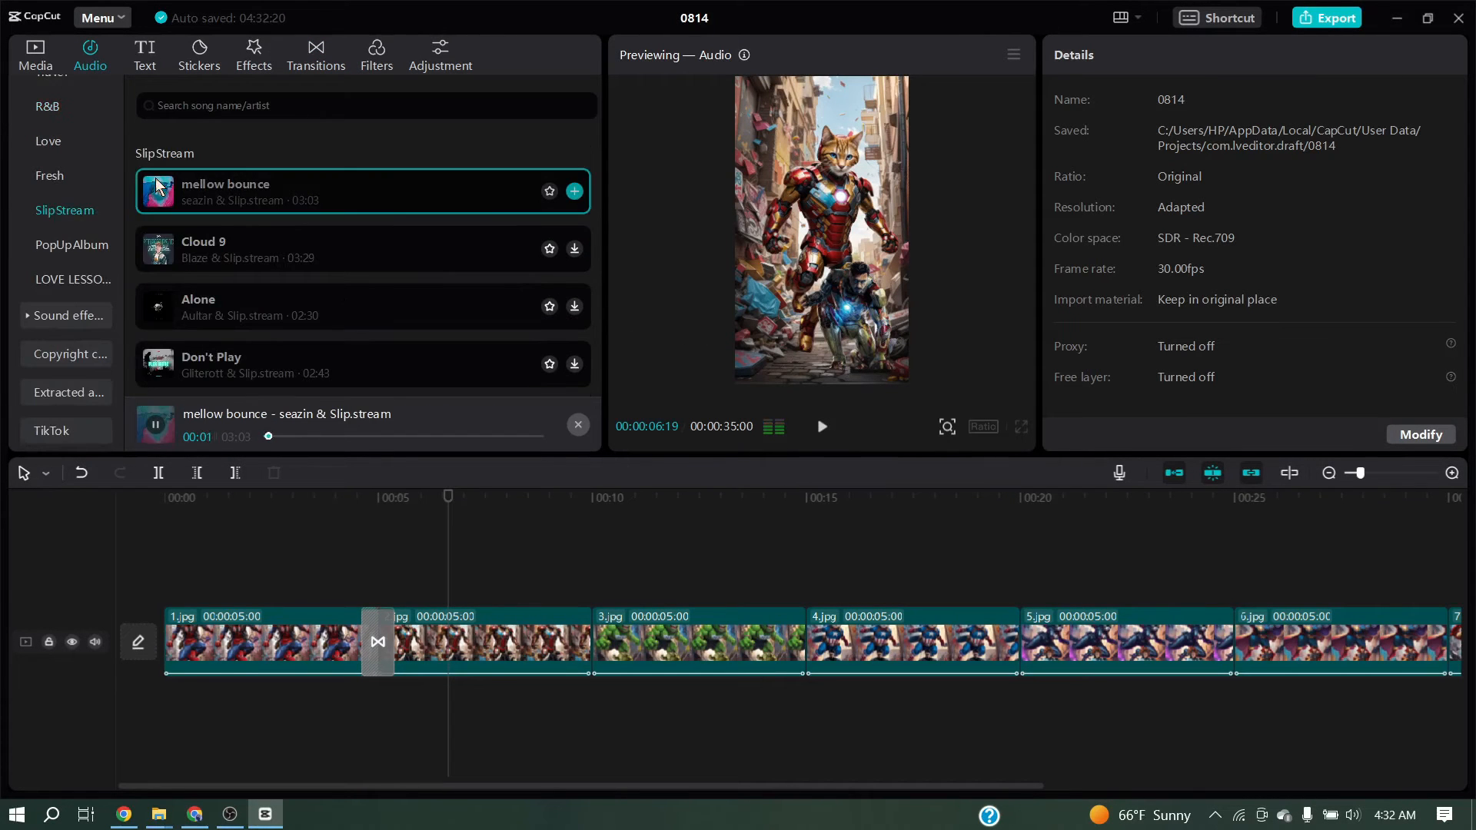
Audition tracks in the PopUpAlbum music category and add the track "bright" beneath the clips.
{"action": "left_click", "coordinate": [79, 244]}
{"action": "left_click", "coordinate": [170, 302]}
{"action": "left_click", "coordinate": [181, 247]}
{"action": "scroll", "coordinate": [230, 284], "scroll_direction": "down", "scroll_amount": 2}
{"action": "scroll", "coordinate": [242, 292], "scroll_direction": "down", "scroll_amount": 2}
{"action": "scroll", "coordinate": [241, 292], "scroll_direction": "up", "scroll_amount": 5}
{"action": "left_click_drag", "start_coordinate": [213, 252], "coordinate": [72, 749]}
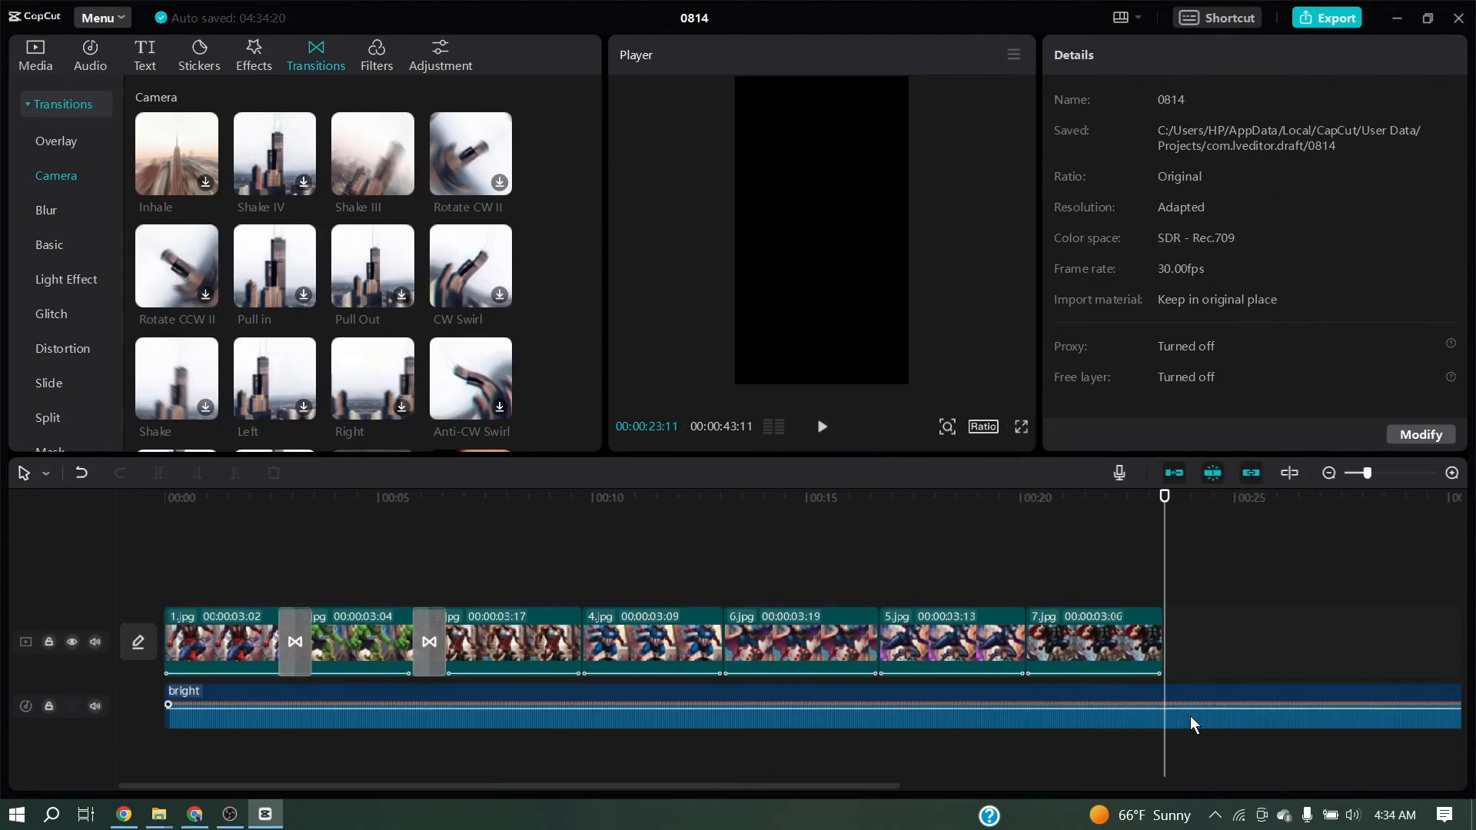
Split the "bright" music track at the end of the last clip and delete the excess part.
{"action": "left_click", "coordinate": [1193, 723]}
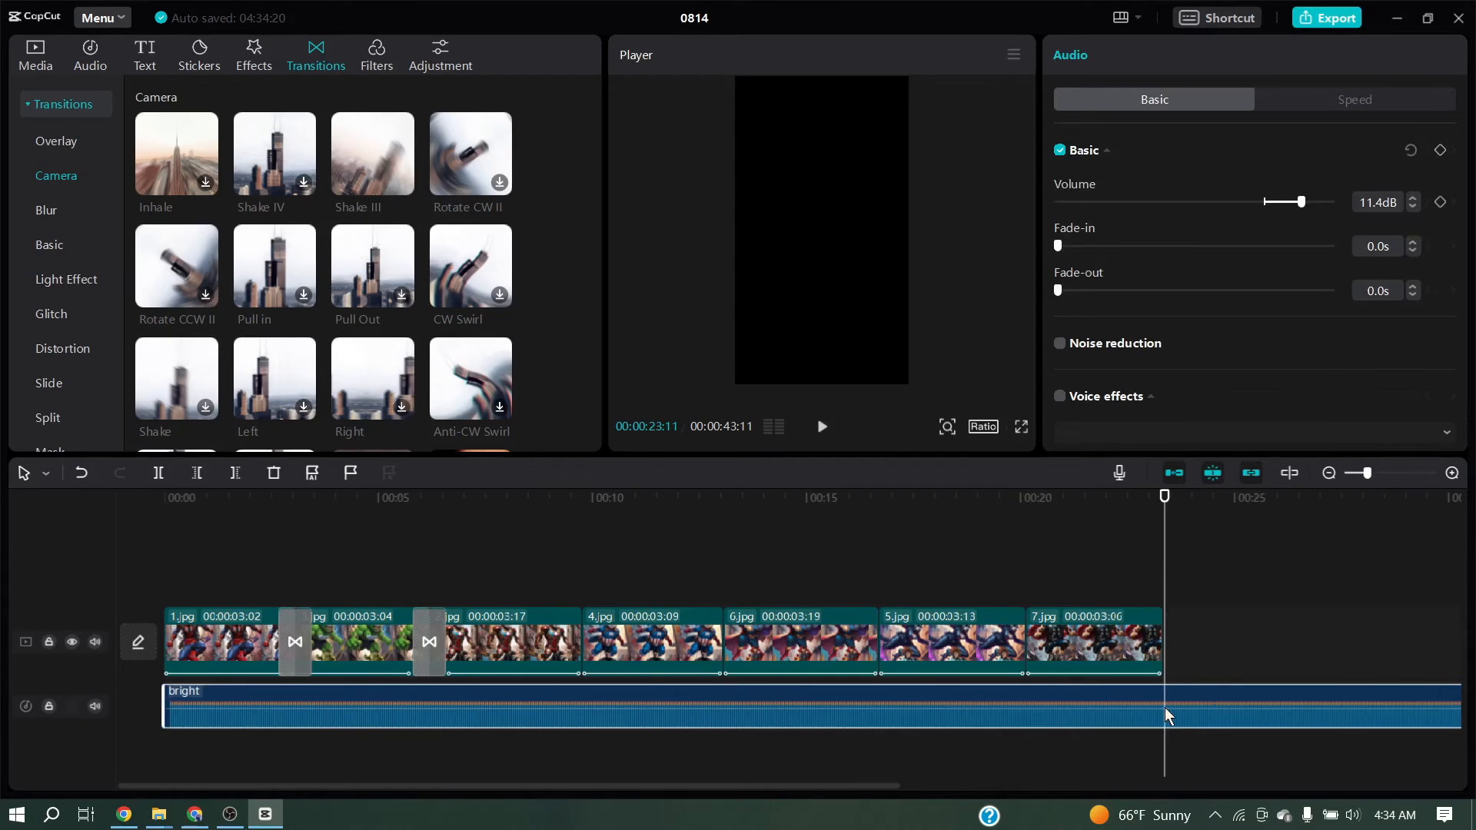
{"action": "left_click", "coordinate": [159, 473]}
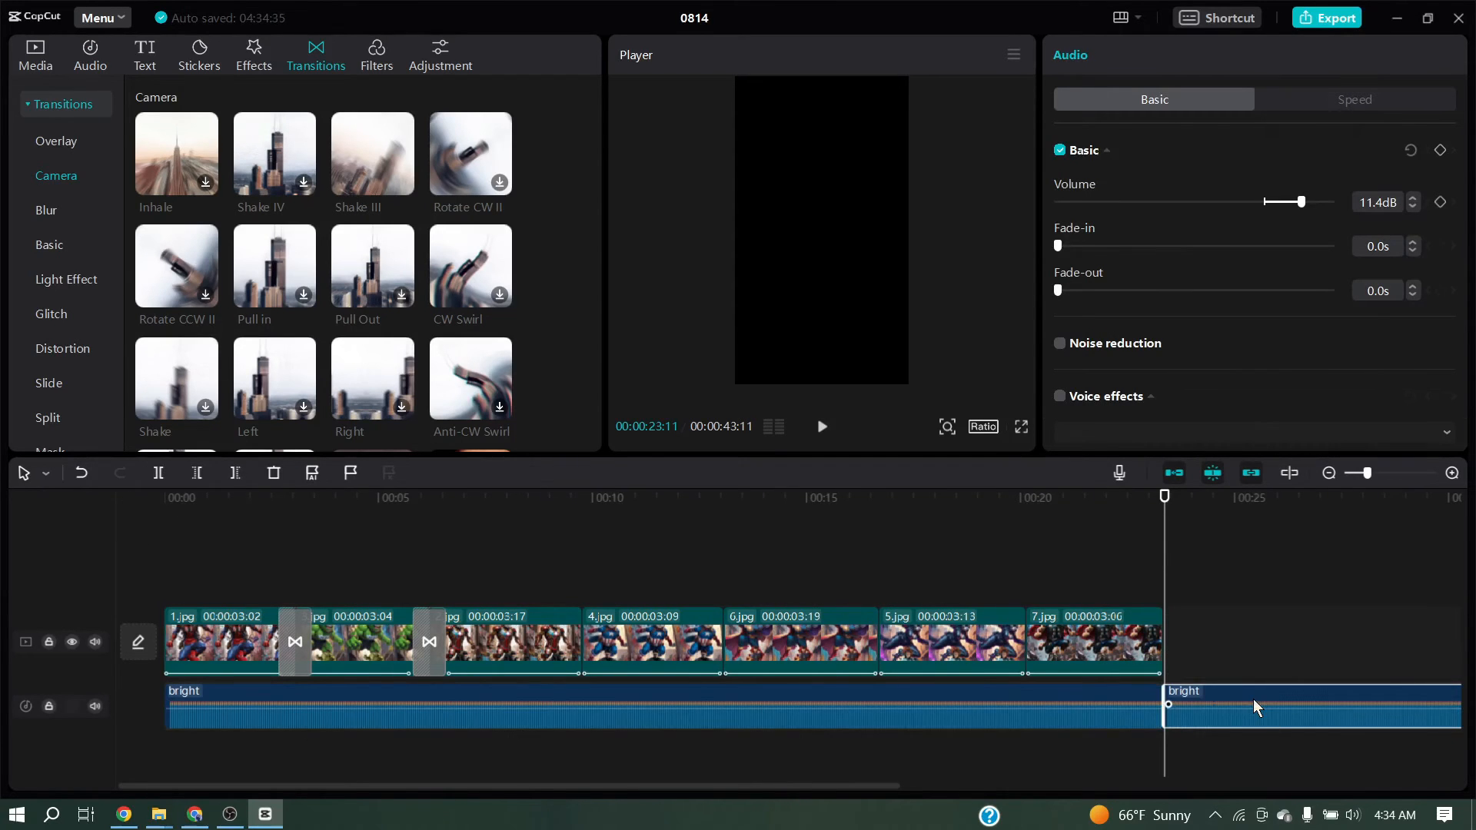
{"action": "key", "text": "Delete"}
Export the finished video from CapCut.
{"action": "left_click", "coordinate": [1322, 19]}
{"action": "left_click", "coordinate": [915, 691]}
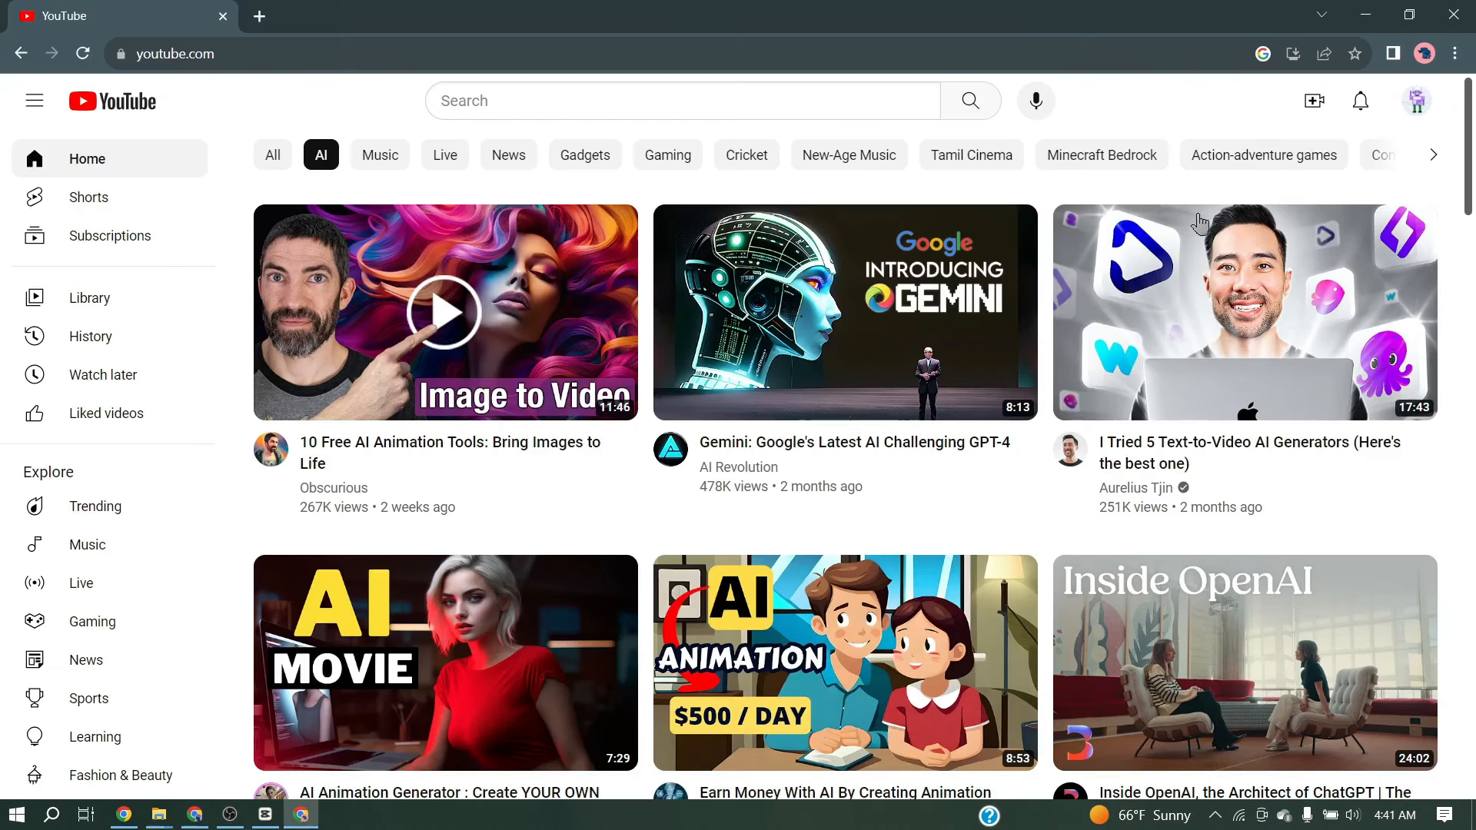
Switch to YouTube and upload the video file "Cat Version of Avengers .mp4".
{"action": "left_click", "coordinate": [1308, 96]}
{"action": "left_click", "coordinate": [1388, 145]}
{"action": "left_click", "coordinate": [738, 549]}
Append the hashtag #avengers to the video title "Cat Version of Avengers".
{"action": "type", "text": "#a"}
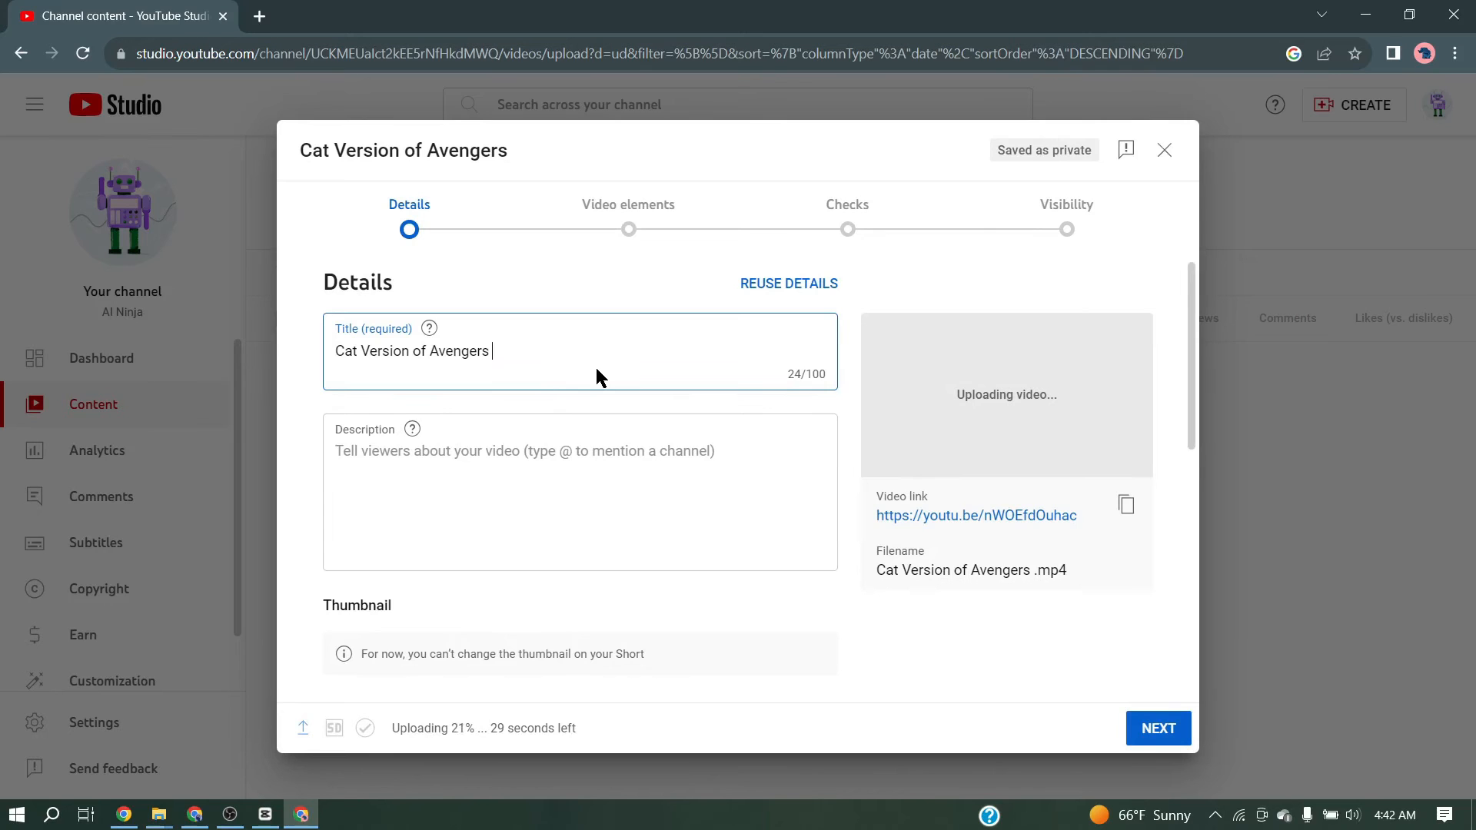
{"action": "key", "text": "BackSpace"}
{"action": "type", "text": "avengers"}
Continue through the remaining upload stages, set the visibility to Public and publish the video.
{"action": "scroll", "coordinate": [595, 365], "scroll_direction": "down", "scroll_amount": 5}
{"action": "scroll", "coordinate": [567, 598], "scroll_direction": "up", "scroll_amount": 2}
{"action": "scroll", "coordinate": [769, 641], "scroll_direction": "down", "scroll_amount": 4}
{"action": "left_click", "coordinate": [1159, 728]}
{"action": "left_click", "coordinate": [1159, 728]}
{"action": "left_click", "coordinate": [953, 393]}
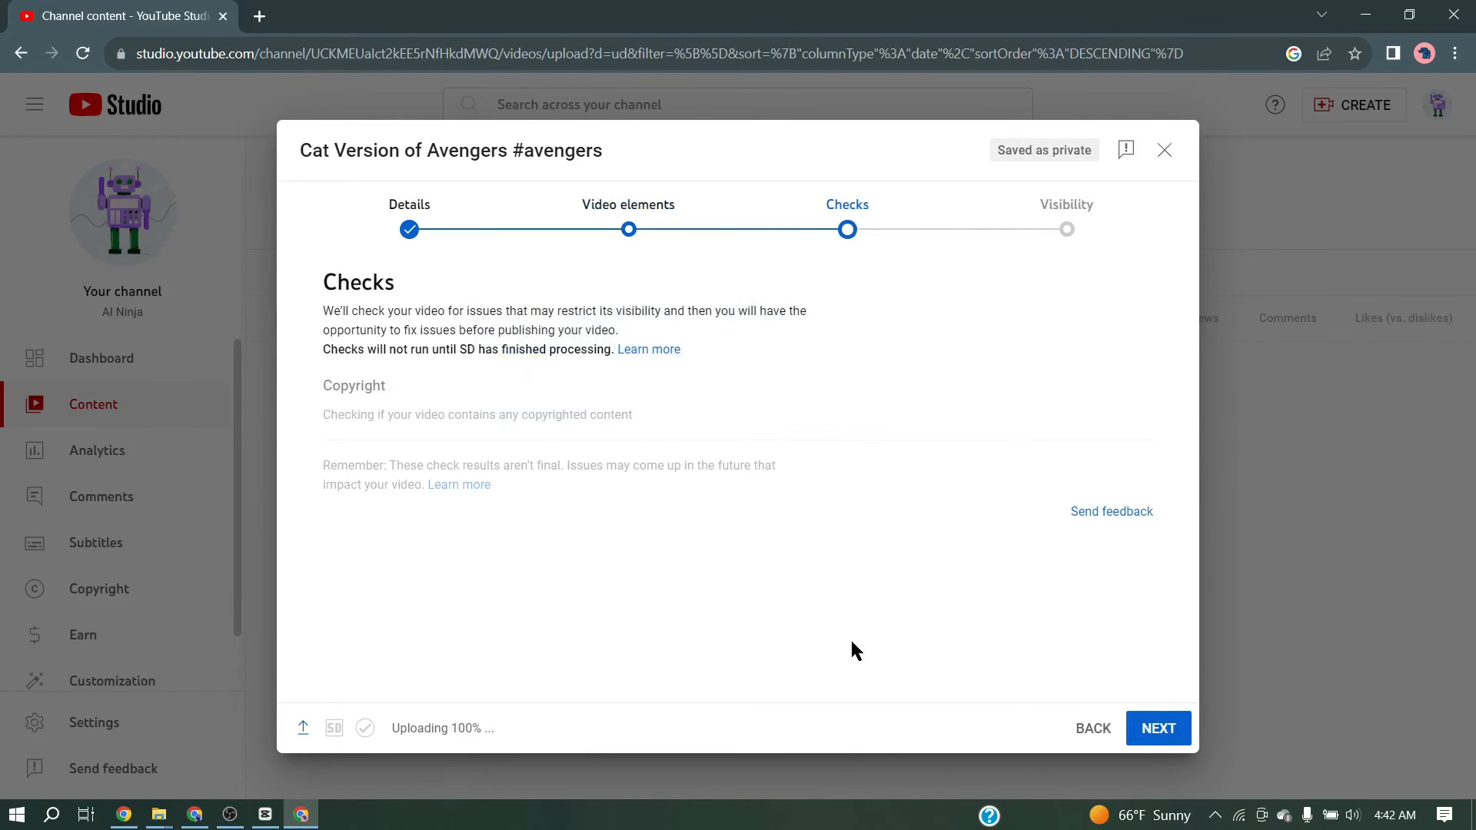
{"action": "left_click", "coordinate": [1157, 728]}
{"action": "left_click", "coordinate": [374, 525]}
{"action": "left_click", "coordinate": [1157, 728]}
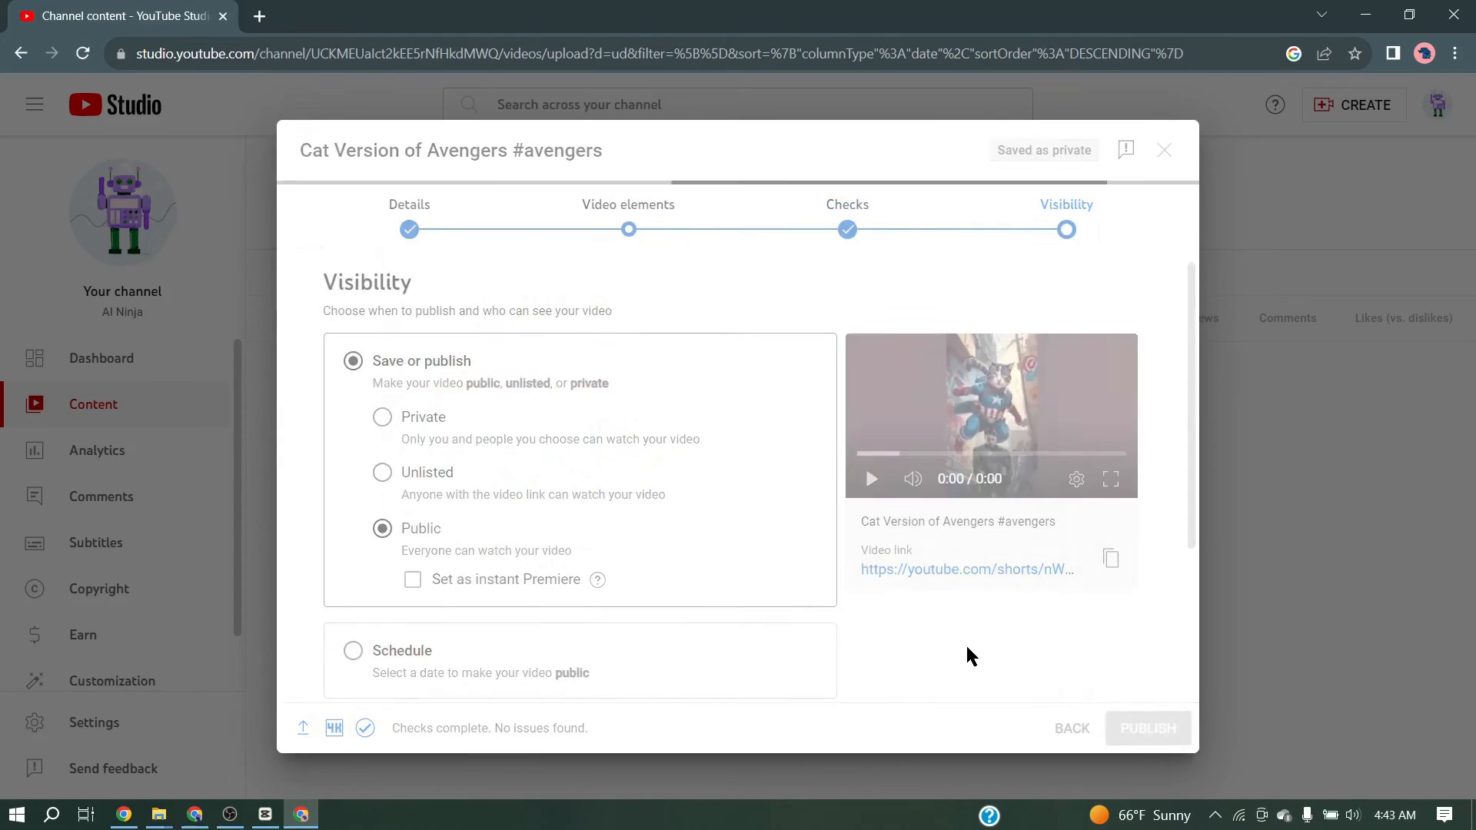